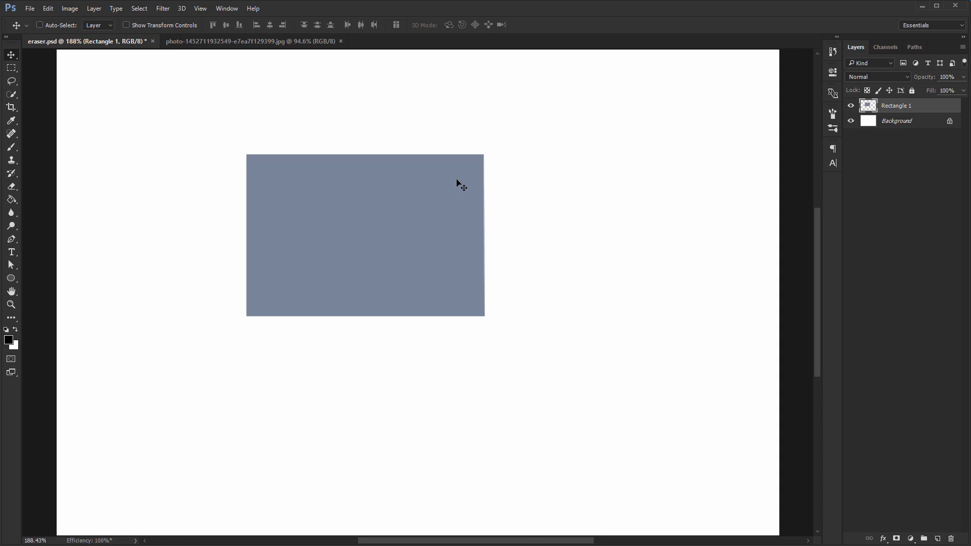
- Try erasing a curved diagonal stroke across the blue-grey rectangle with the soft 30 px Eraser, then undo it
{"action": "key", "text": "e"}
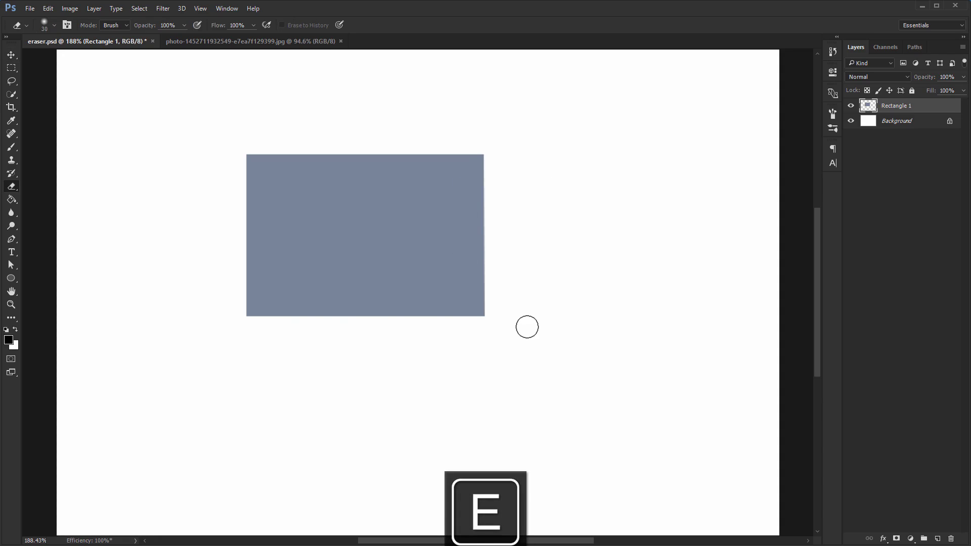
{"action": "left_click_drag", "start_coordinate": [232, 325], "coordinate": [644, 108]}
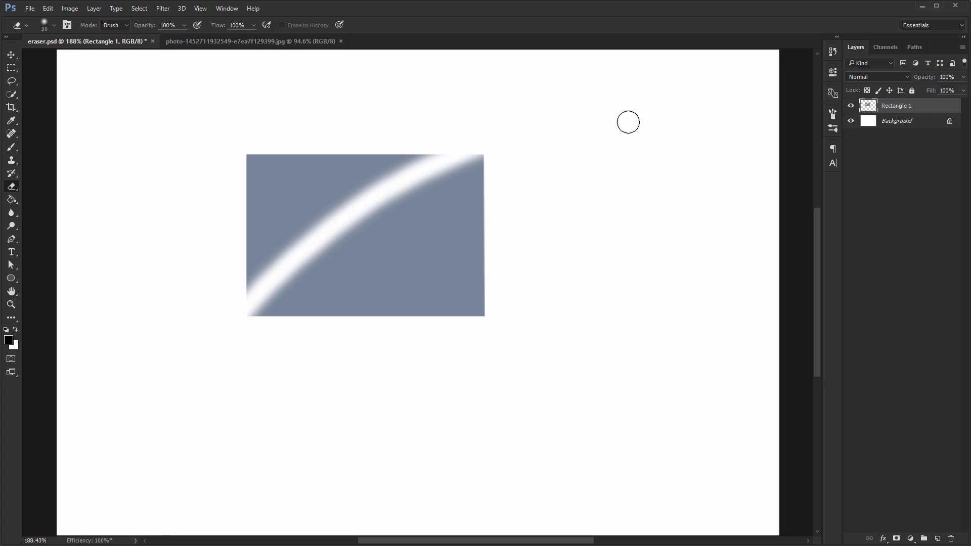
{"action": "key", "text": "ctrl+z"}
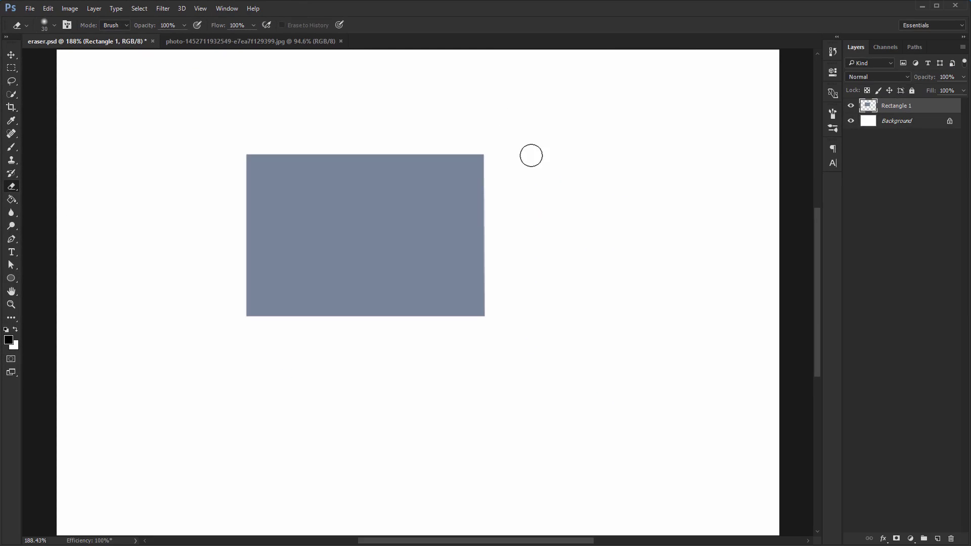
- Reduce the Eraser brush to 9 px and raise its hardness for cleaning the rectangle's right edge
{"action": "key", "text": "z"}
{"action": "left_click_drag", "start_coordinate": [539, 159], "coordinate": [572, 171]}
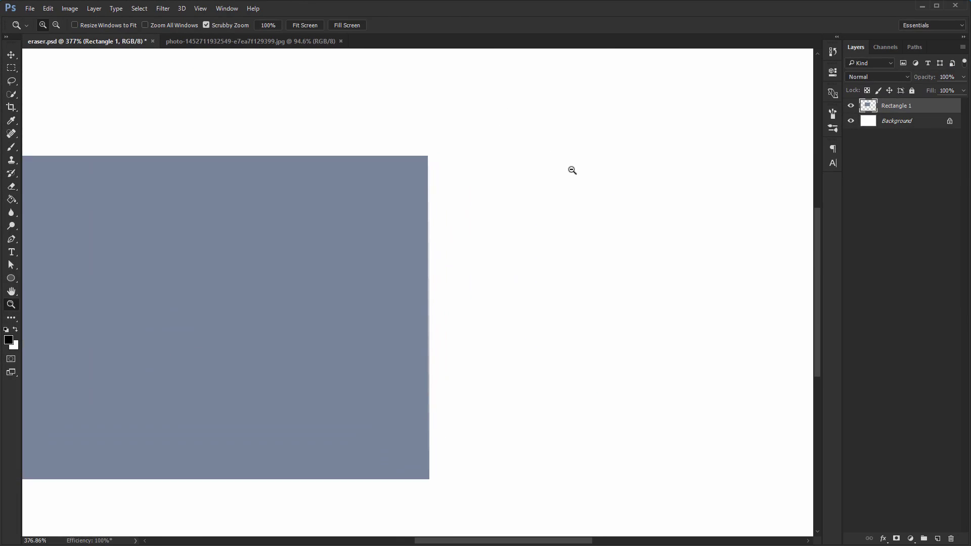
{"action": "key", "text": "e"}
{"action": "left_click_drag", "start_coordinate": [494, 338], "coordinate": [509, 329]}
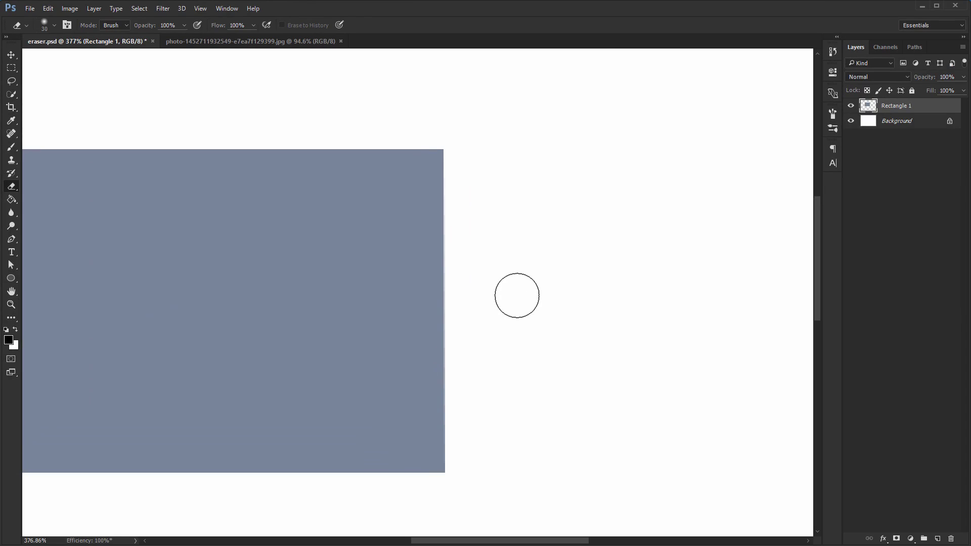
{"action": "left_click", "coordinate": [54, 25]}
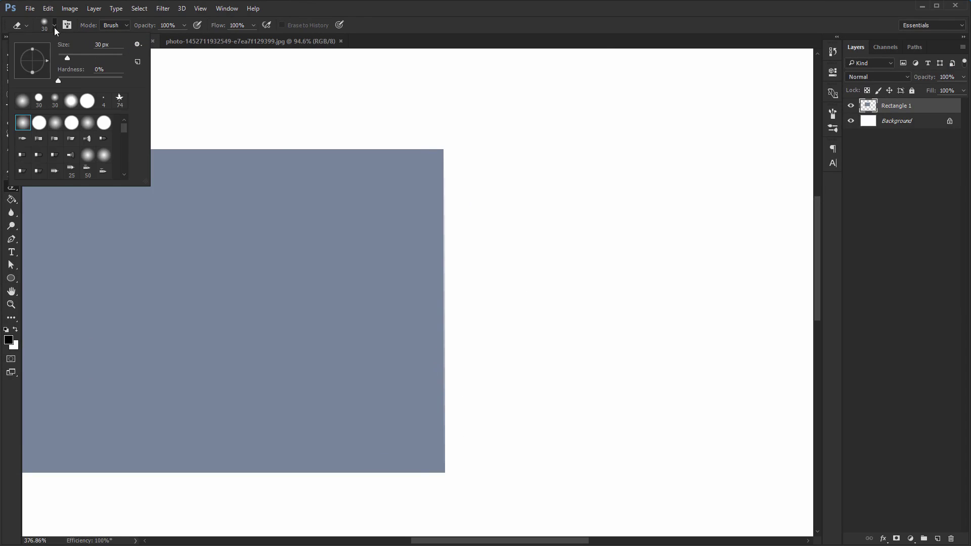
{"action": "left_click", "coordinate": [67, 79]}
{"action": "left_click_drag", "start_coordinate": [66, 56], "coordinate": [65, 58]}
{"action": "key", "text": "Return"}
- Try erasing freehand along the rectangle's uneven right edge several times, undoing each stroke
{"action": "left_click_drag", "start_coordinate": [451, 221], "coordinate": [452, 362]}
{"action": "key", "text": "ctrl+z"}
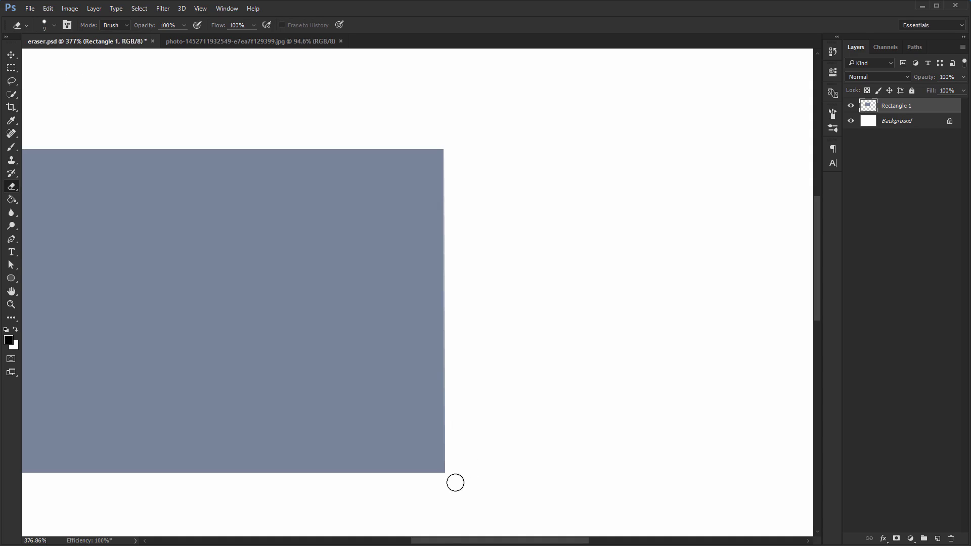
{"action": "left_click_drag", "start_coordinate": [447, 402], "coordinate": [444, 490]}
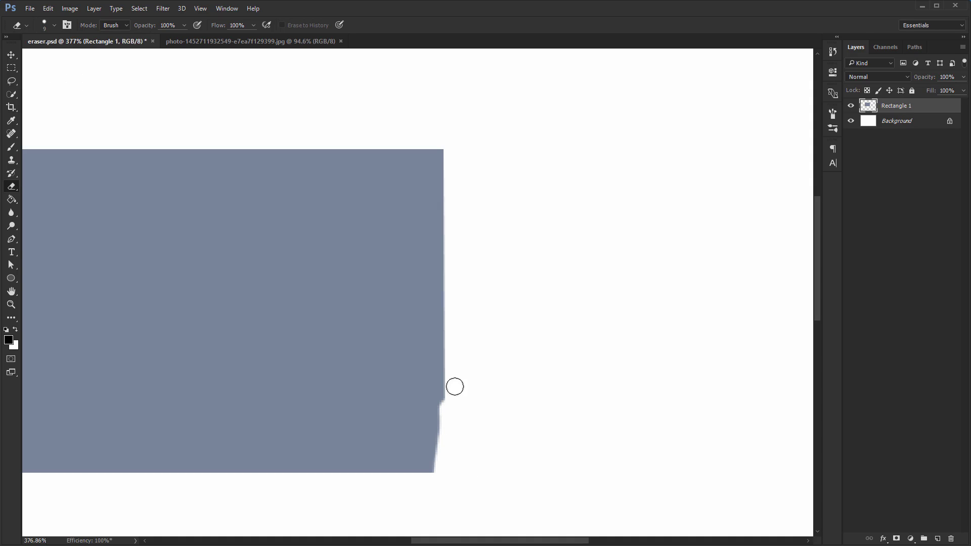
{"action": "key", "text": "ctrl+z"}
{"action": "left_click_drag", "start_coordinate": [451, 164], "coordinate": [451, 436]}
{"action": "key", "text": "ctrl+z"}
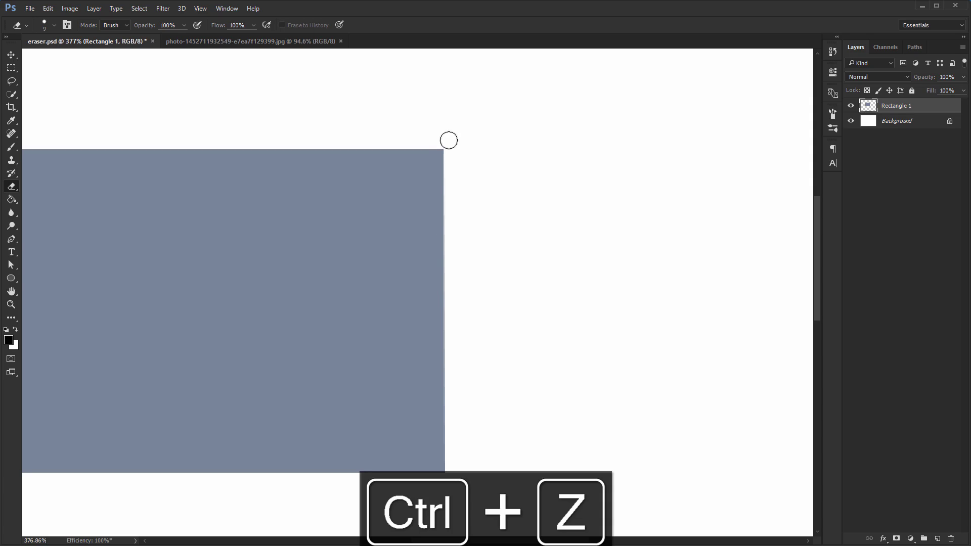
{"action": "mouse_move", "coordinate": [448, 141]}
{"action": "left_mouse_down"}
{"action": "mouse_move", "coordinate": [440, 250]}
{"action": "mouse_move", "coordinate": [455, 455]}
{"action": "left_mouse_up"}
{"action": "key", "text": "ctrl+z"}
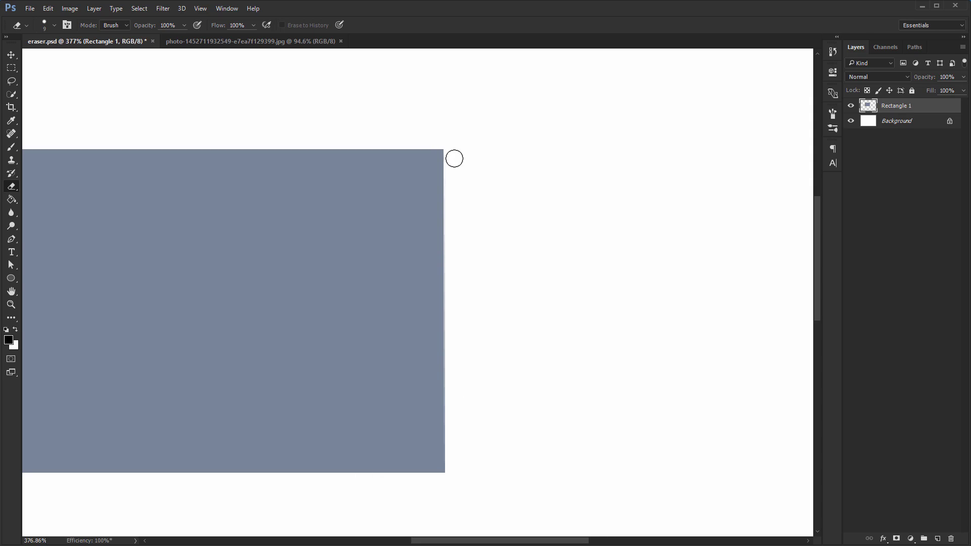
- Try erasing inside a narrow rectangular selection over the rectangle's right edge, then undo and deselect
{"action": "key", "text": "m"}
{"action": "mouse_move", "coordinate": [458, 137]}
{"action": "left_mouse_down"}
{"action": "mouse_move", "coordinate": [457, 391]}
{"action": "mouse_move", "coordinate": [442, 507]}
{"action": "mouse_move", "coordinate": [427, 197]}
{"action": "mouse_move", "coordinate": [449, 298]}
{"action": "left_mouse_up"}
{"action": "key", "text": "e"}
{"action": "key", "text": "ctrl+z"}
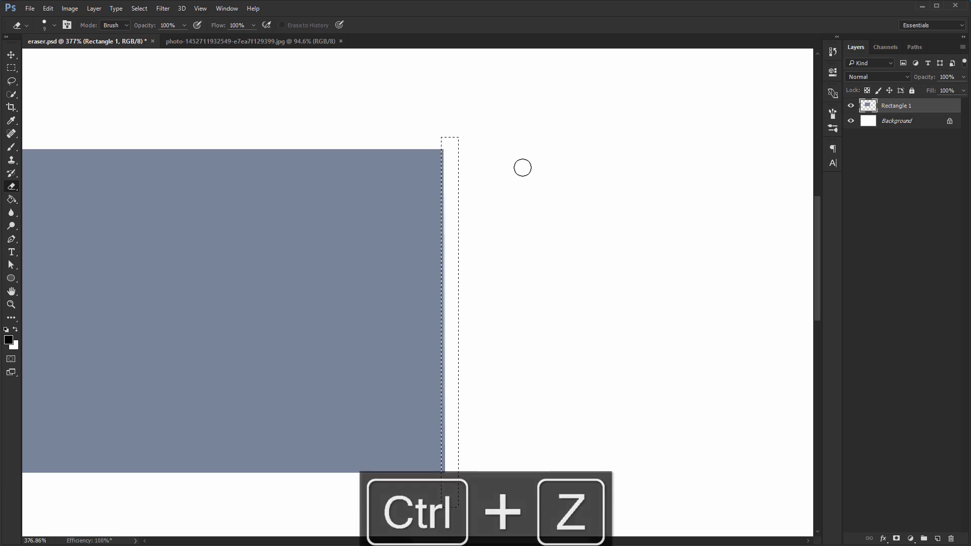
{"action": "key", "text": "ctrl+d"}
- Delete a narrow strip of the rectangle's right edge using a rectangular marquee selection, then deselect
{"action": "key", "text": "m"}
{"action": "left_click_drag", "start_coordinate": [469, 119], "coordinate": [441, 488]}
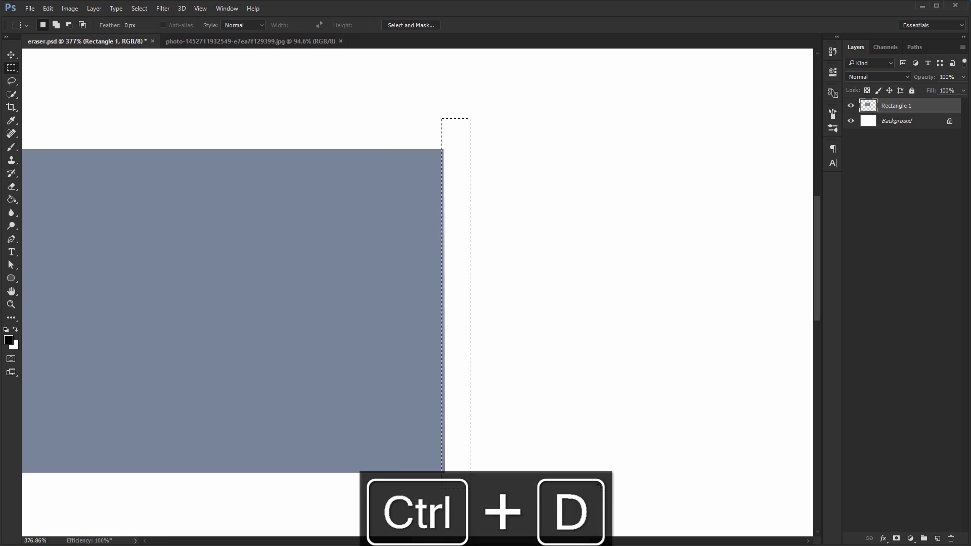
{"action": "key", "text": "Delete"}
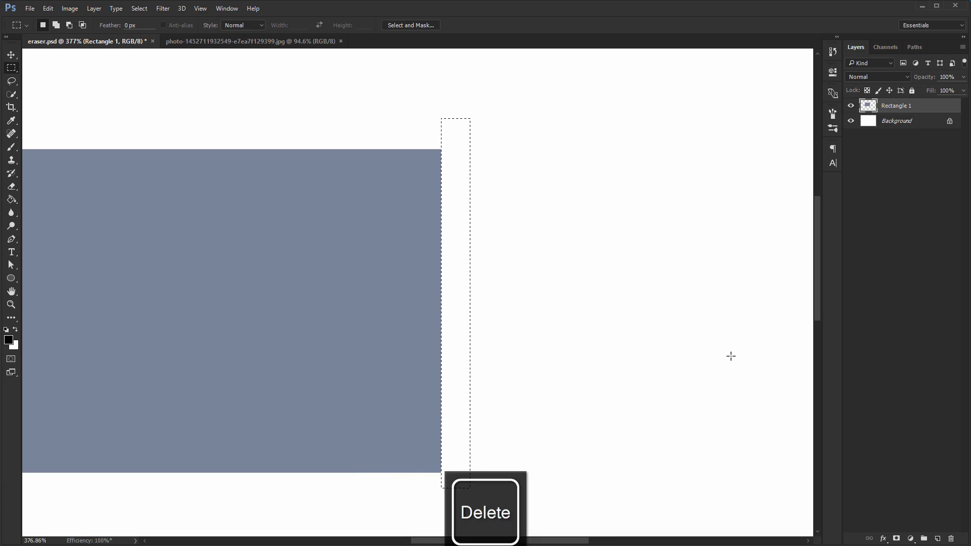
{"action": "left_click", "coordinate": [674, 363]}
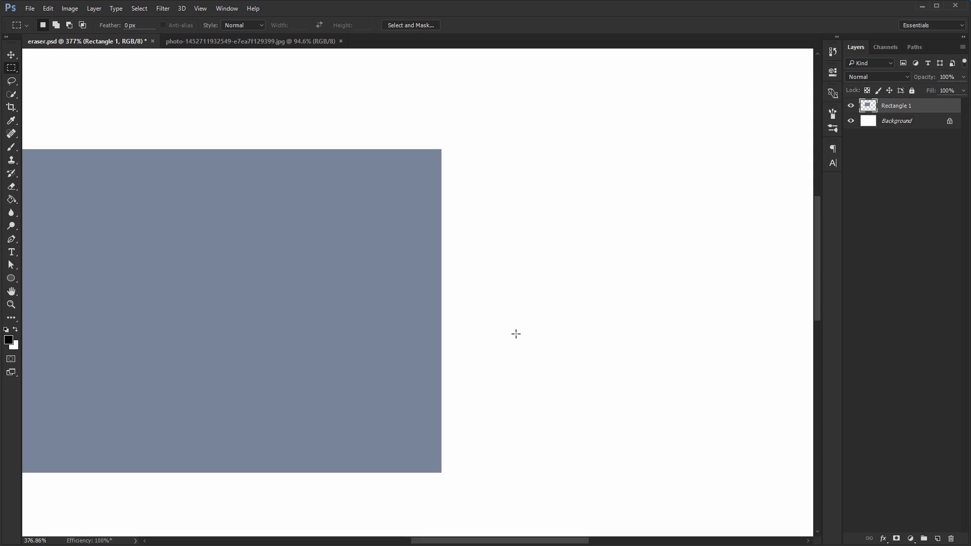
- Draw a red ellipse about 97 by 101 px below the rectangle's left end and rasterize its shape layer
{"action": "key", "text": "v"}
{"action": "key", "text": "ctrl+0"}
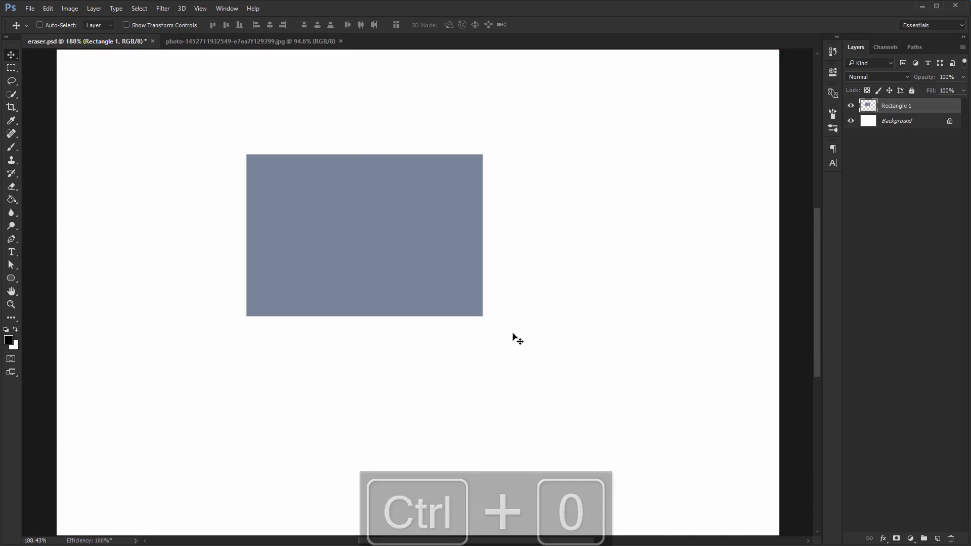
{"action": "key", "text": "u"}
{"action": "left_click_drag", "start_coordinate": [218, 340], "coordinate": [310, 437]}
{"action": "key", "text": "e"}
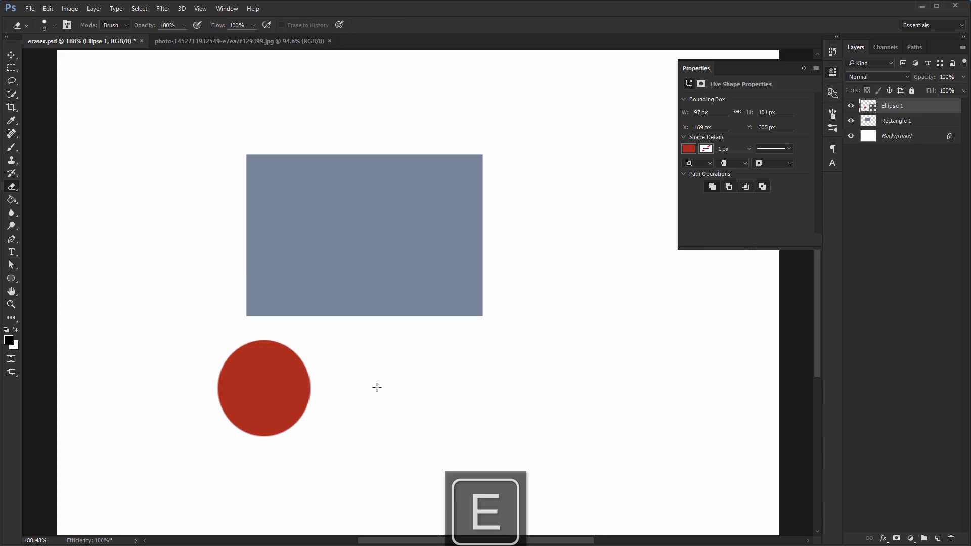
{"action": "left_click", "coordinate": [342, 379]}
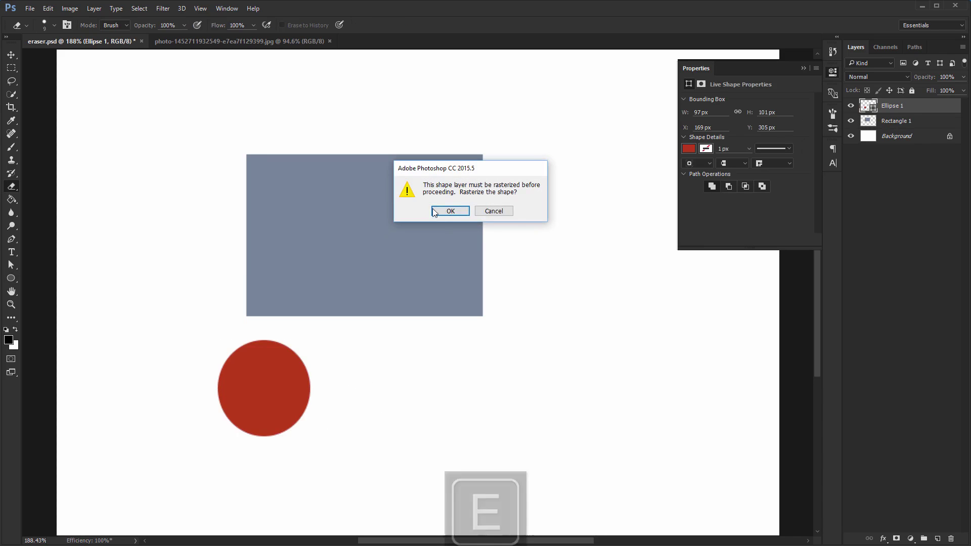
{"action": "key", "text": "space"}
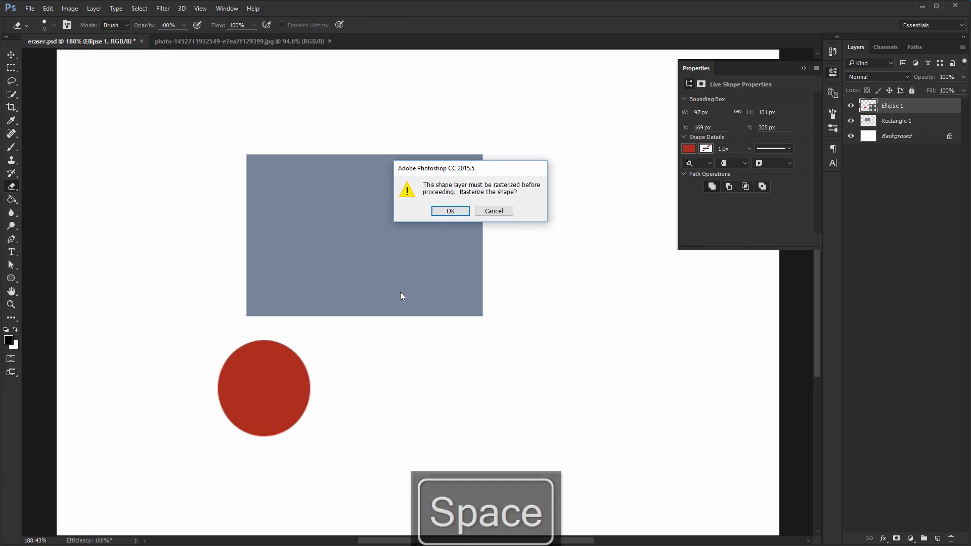
- Draw a second red ellipse about 105 by 72 px beside the first one and rasterize its layer
{"action": "key", "text": "u"}
{"action": "left_click_drag", "start_coordinate": [379, 346], "coordinate": [480, 414]}
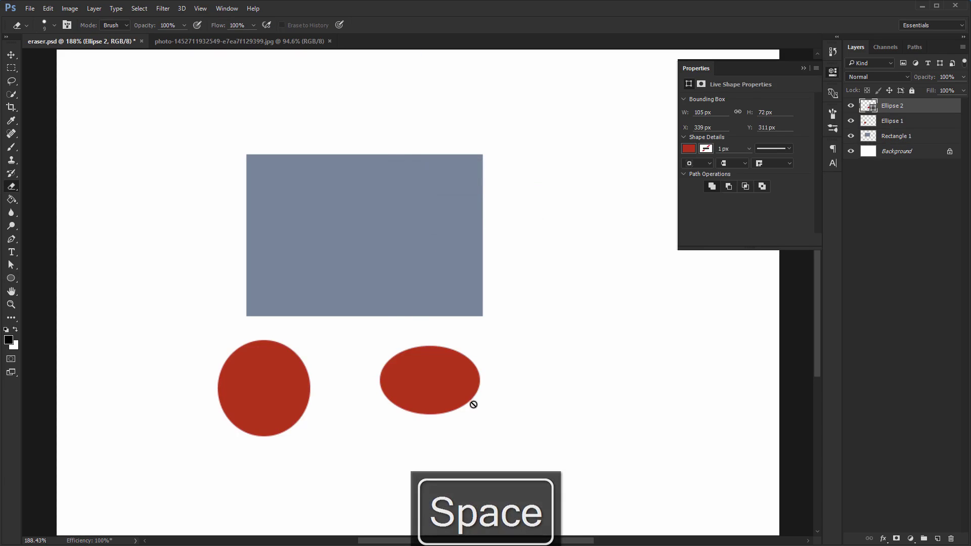
{"action": "key", "text": "e"}
{"action": "left_click", "coordinate": [473, 405]}
{"action": "key", "text": "Return"}
- Draw a third, smaller red ellipse to the right of the second and rasterize its layer
{"action": "key", "text": "u"}
{"action": "left_click_drag", "start_coordinate": [527, 329], "coordinate": [602, 405]}
{"action": "key", "text": "e"}
{"action": "left_click", "coordinate": [600, 409]}
{"action": "key", "text": "Return"}
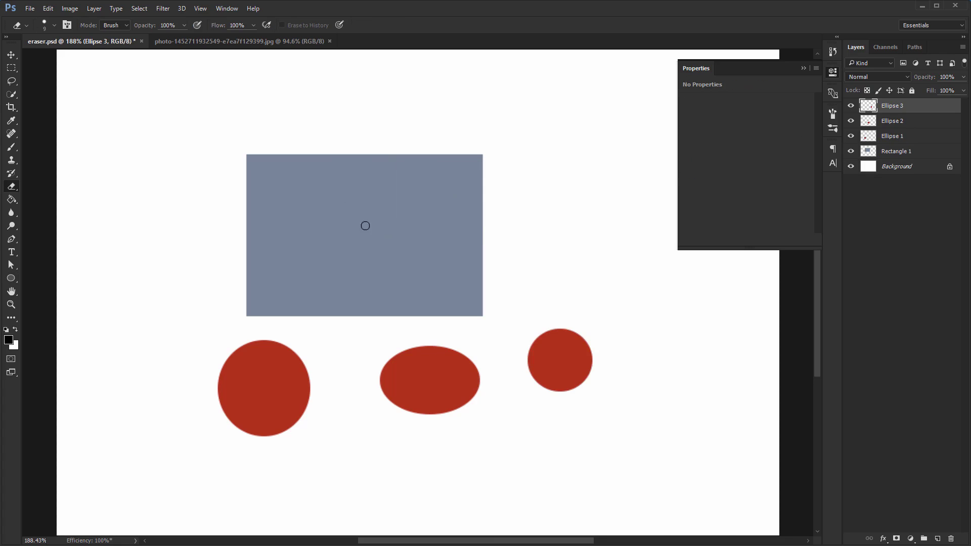
- Switch to the hot-air balloon photo and activate the Magic Eraser tool
{"action": "left_click", "coordinate": [260, 42]}
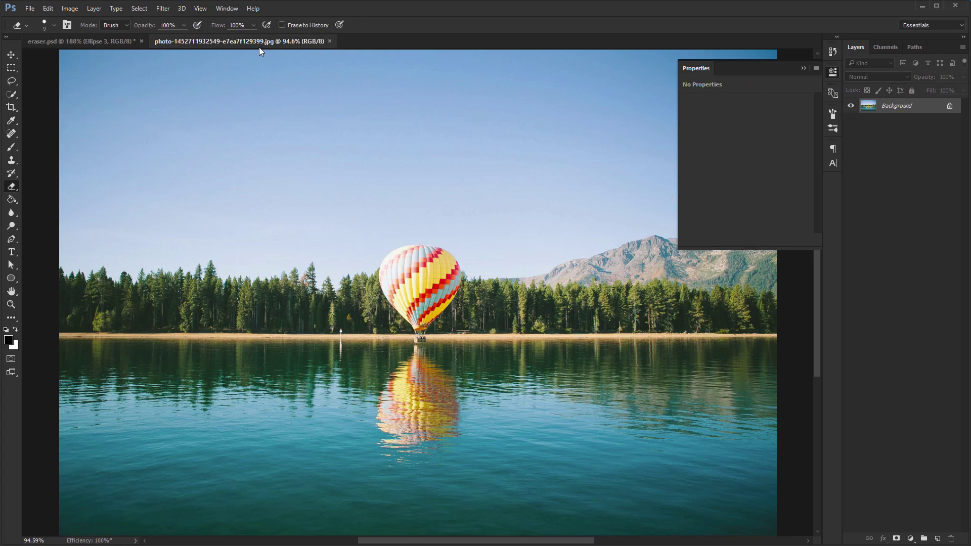
{"action": "right_click", "coordinate": [13, 189]}
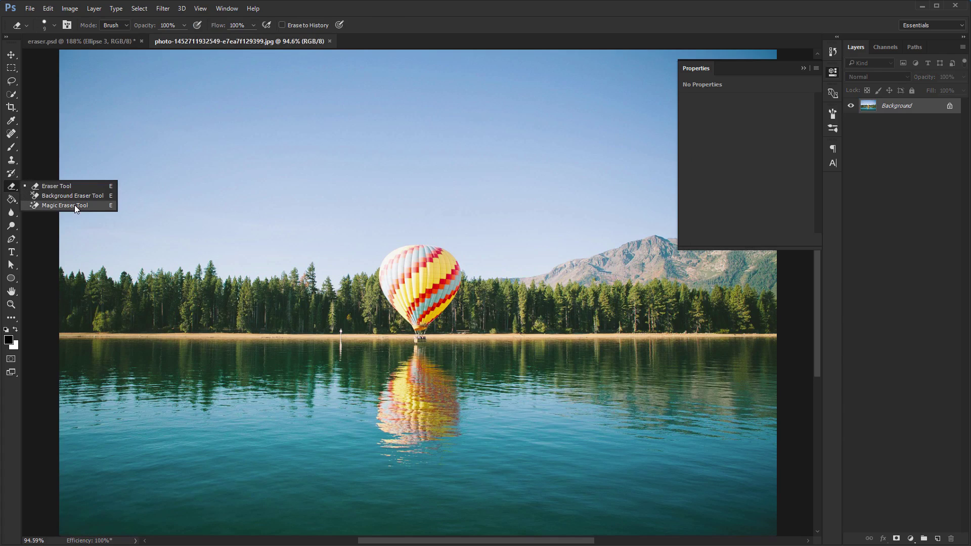
{"action": "left_click", "coordinate": [74, 204]}
- Try erasing the sky from several spots with the Magic Eraser at tolerance 94, undoing each attempt
{"action": "left_click", "coordinate": [302, 163]}
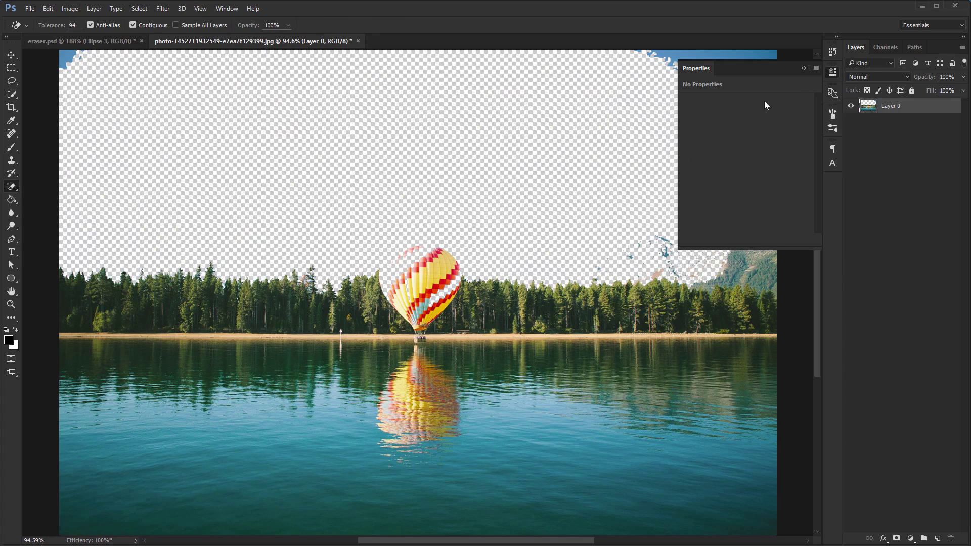
{"action": "left_click", "coordinate": [833, 75]}
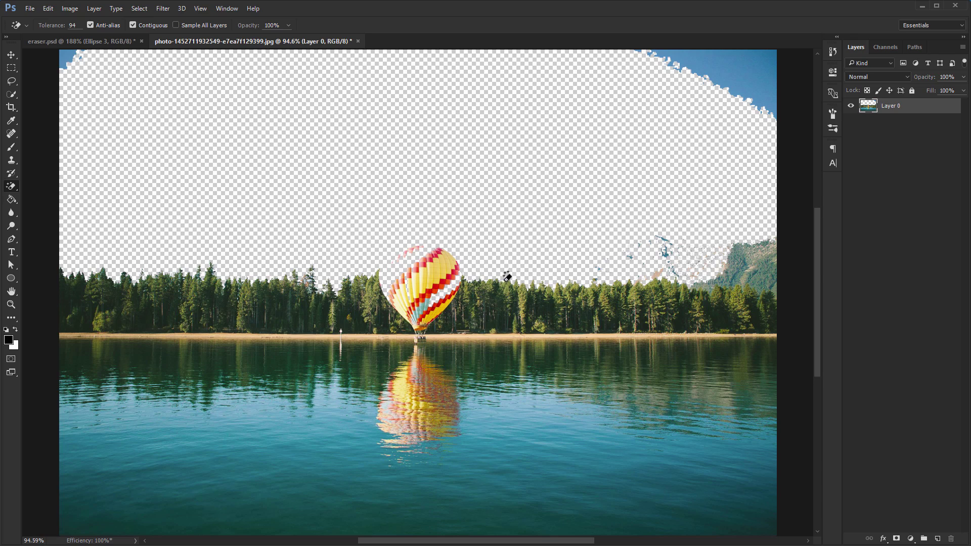
{"action": "key", "text": "ctrl+z"}
{"action": "left_click", "coordinate": [686, 106]}
{"action": "key", "text": "ctrl+z"}
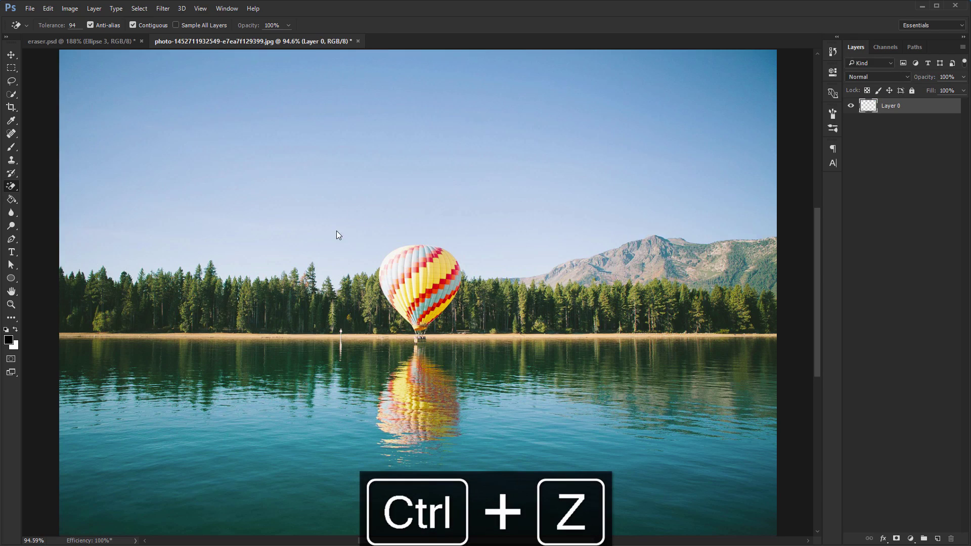
{"action": "left_click", "coordinate": [336, 230]}
{"action": "key", "text": "ctrl+z"}
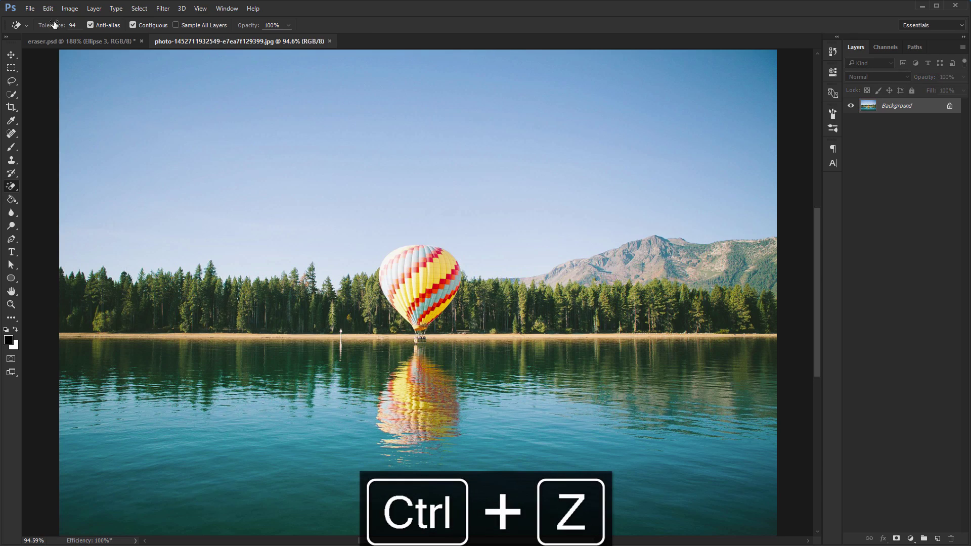
- Try erasing the sky from several spots with the Magic Eraser tolerance set to 116, undoing each attempt
{"action": "left_click_drag", "start_coordinate": [54, 24], "coordinate": [46, 25]}
{"action": "left_click", "coordinate": [270, 161]}
{"action": "key", "text": "ctrl+z"}
{"action": "left_click", "coordinate": [156, 141]}
{"action": "key", "text": "ctrl+z"}
{"action": "left_click", "coordinate": [254, 173]}
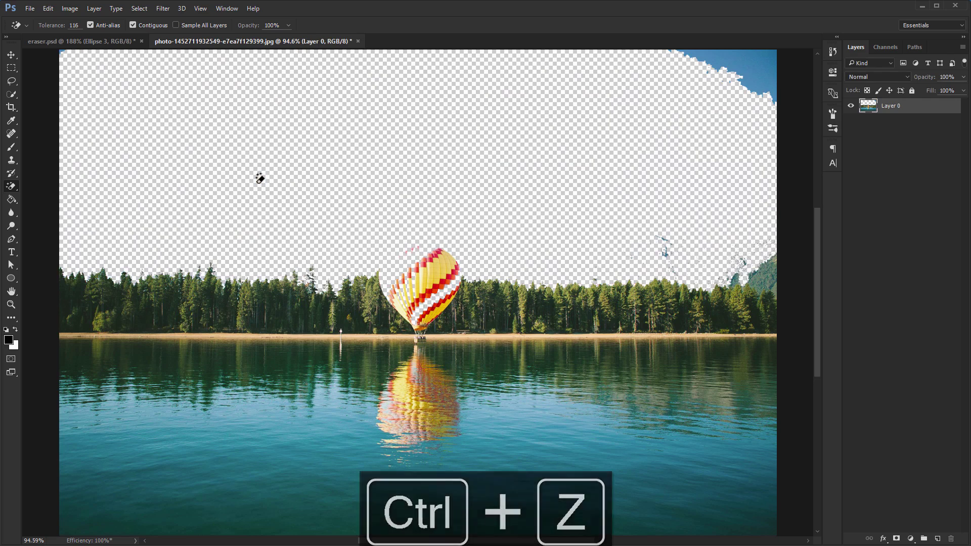
{"action": "key", "text": "ctrl+z"}
- Try erasing the sky with the Magic Eraser tolerance set to 83, then undo it
{"action": "left_click_drag", "start_coordinate": [55, 28], "coordinate": [42, 28]}
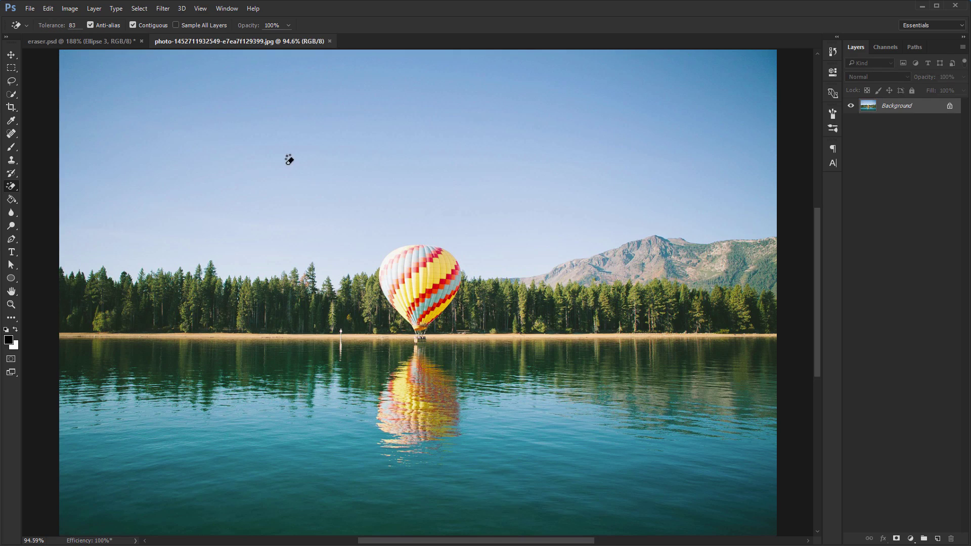
{"action": "left_click", "coordinate": [290, 160]}
{"action": "key", "text": "ctrl+z"}
- Select the whole sky with the Quick Selection tool and subtract the balloon and mountain areas from the selection
{"action": "key", "text": "w"}
{"action": "left_click_drag", "start_coordinate": [190, 151], "coordinate": [482, 146]}
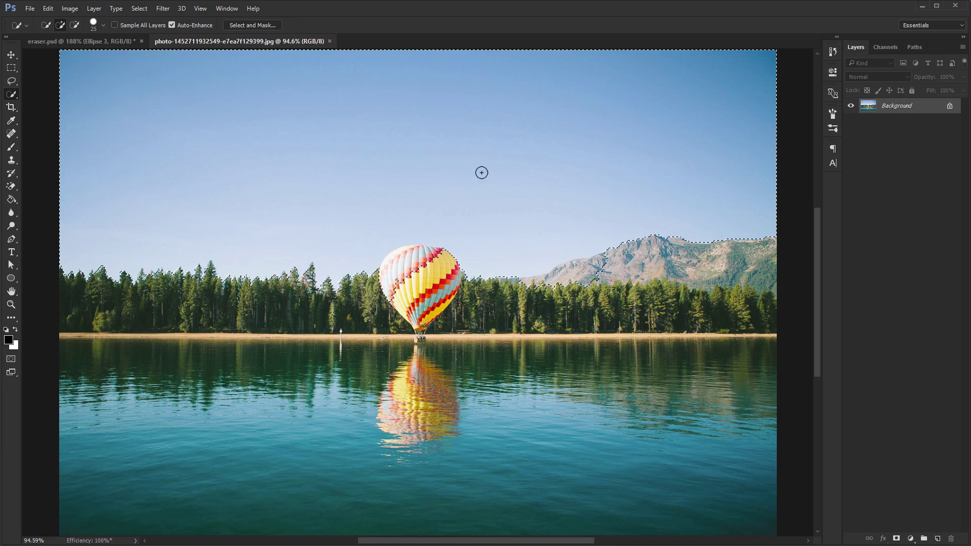
{"action": "key", "text": "alt"}
{"action": "left_click_drag", "start_coordinate": [413, 260], "coordinate": [380, 289]}
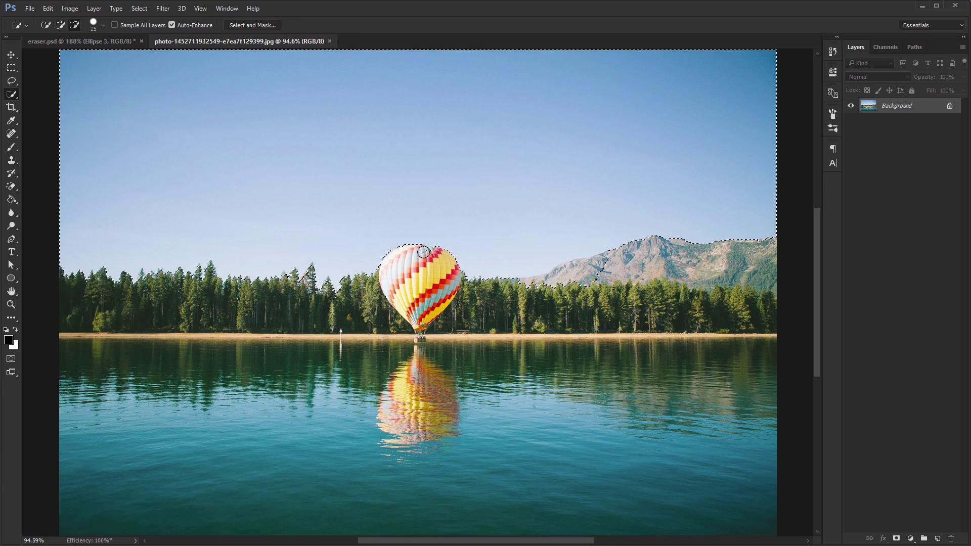
{"action": "left_click_drag", "start_coordinate": [430, 261], "coordinate": [427, 262]}
{"action": "left_click_drag", "start_coordinate": [568, 293], "coordinate": [597, 274]}
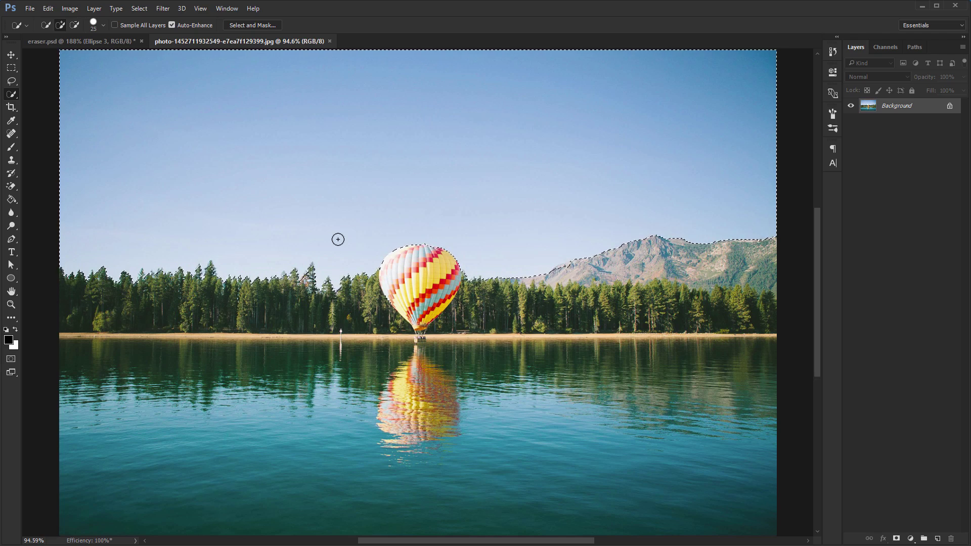
- Try filling the selected sky with a linear Red, Green gradient at two different angles, undoing each attempt
{"action": "key", "text": "g"}
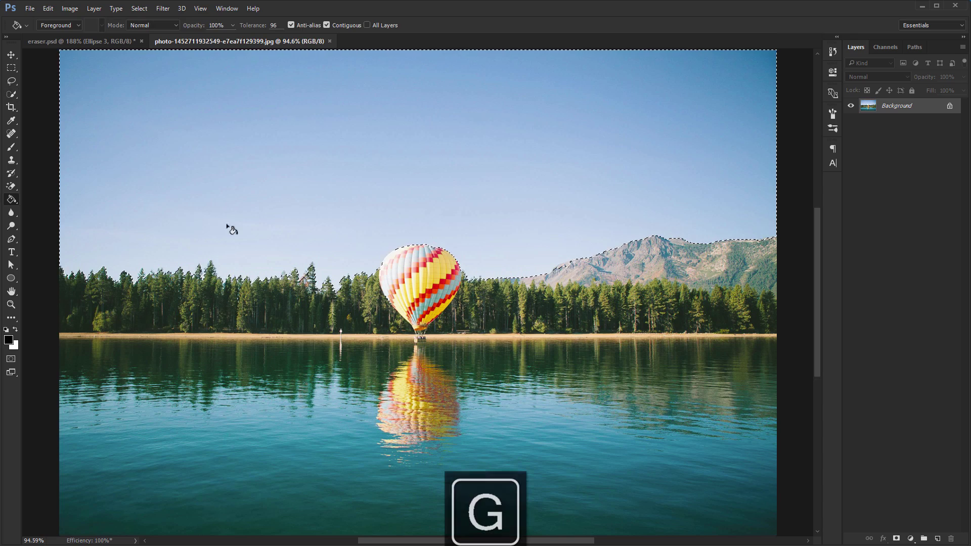
{"action": "right_click", "coordinate": [11, 199]}
{"action": "left_click", "coordinate": [38, 198]}
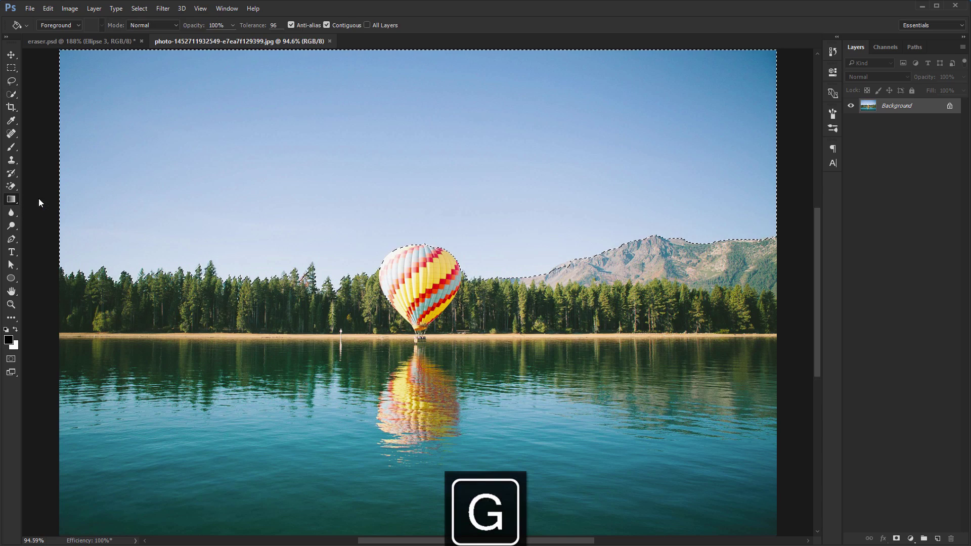
{"action": "left_click", "coordinate": [60, 26]}
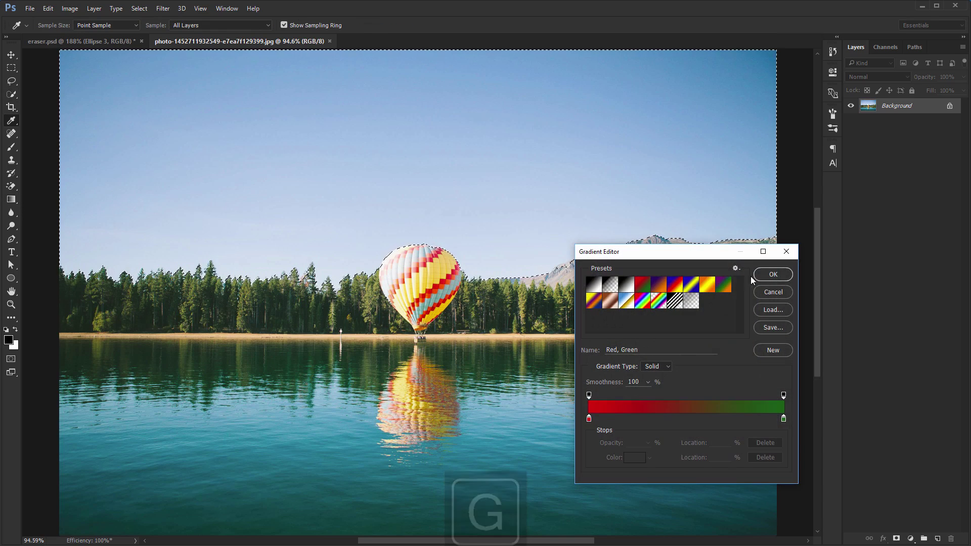
{"action": "left_click", "coordinate": [753, 277]}
{"action": "left_click", "coordinate": [96, 25]}
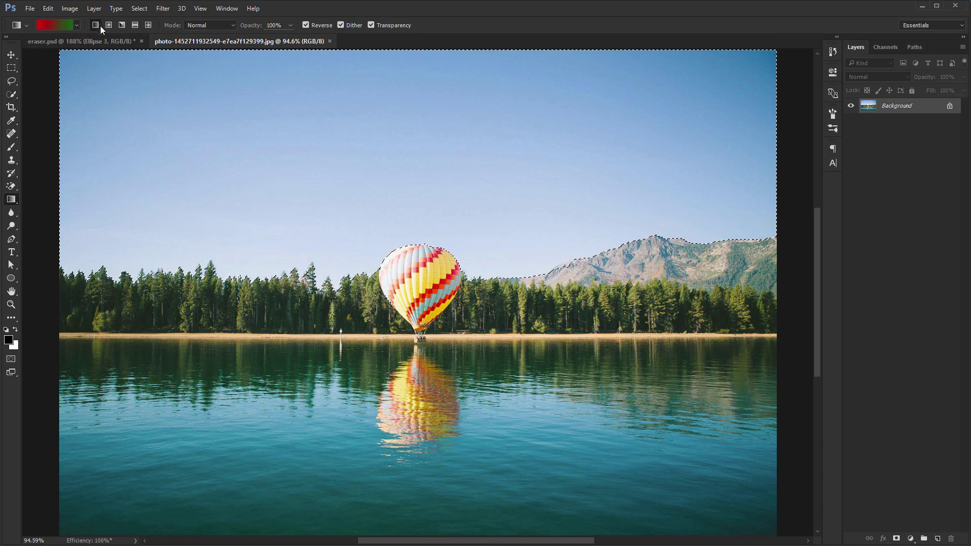
{"action": "left_click_drag", "start_coordinate": [379, 149], "coordinate": [370, 332]}
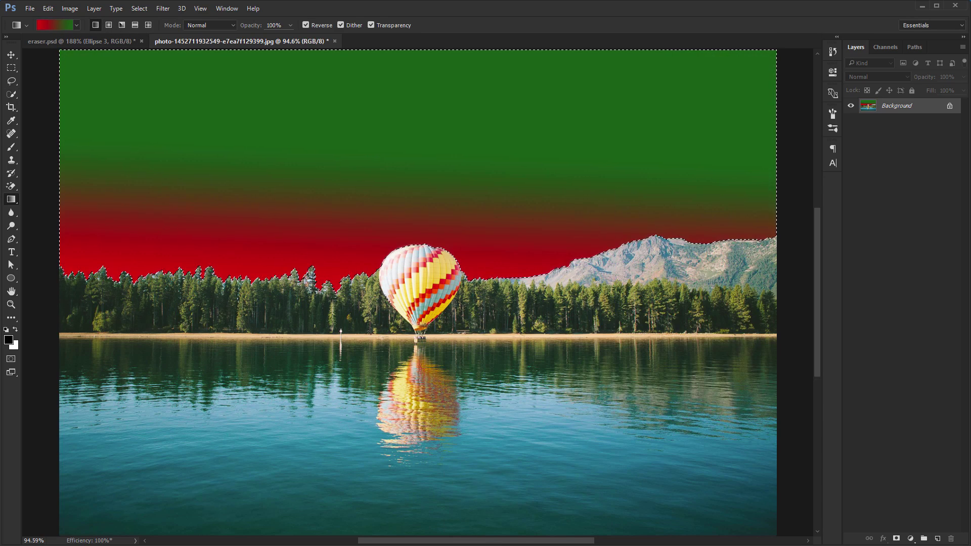
{"action": "key", "text": "ctrl+z"}
{"action": "left_click_drag", "start_coordinate": [408, 156], "coordinate": [442, 392]}
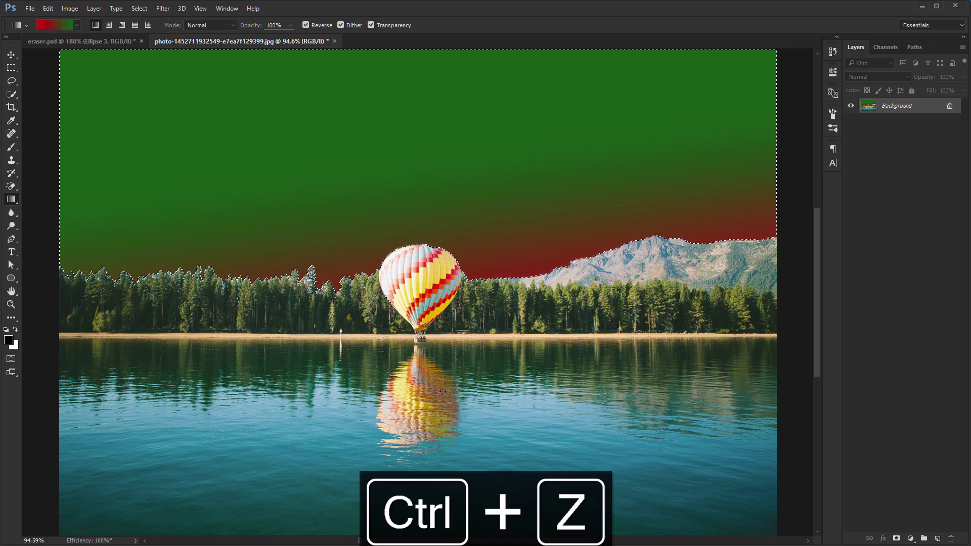
{"action": "key", "text": "ctrl+z"}
- Clear the selection and try the Red, Green gradient across the whole photo, then undo it
{"action": "key", "text": "ctrl+d"}
{"action": "left_click_drag", "start_coordinate": [435, 167], "coordinate": [459, 399]}
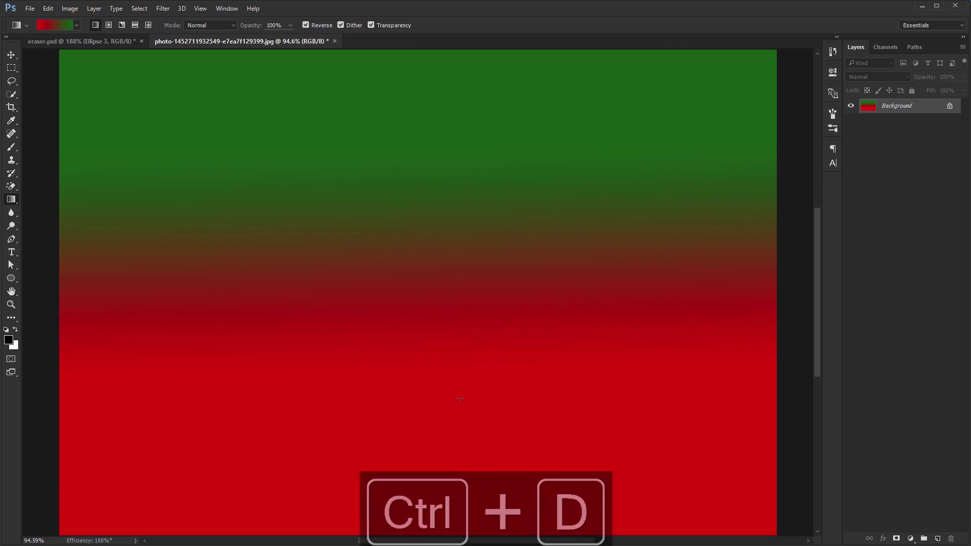
{"action": "key", "text": "ctrl+z"}
{"action": "key", "text": "ctrl+z"}
{"action": "key", "text": "ctrl+z"}
- Reselect the sky with the Quick Selection tool and try the Red, Green gradient over it, undoing the fill
{"action": "key", "text": "w"}
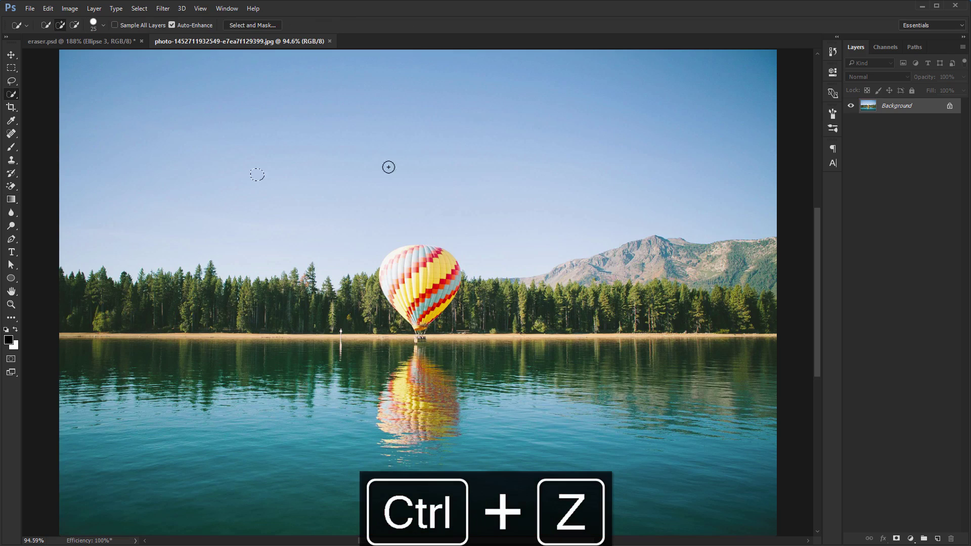
{"action": "left_click_drag", "start_coordinate": [388, 167], "coordinate": [287, 167]}
{"action": "key", "text": "g"}
{"action": "left_click_drag", "start_coordinate": [384, 130], "coordinate": [392, 227]}
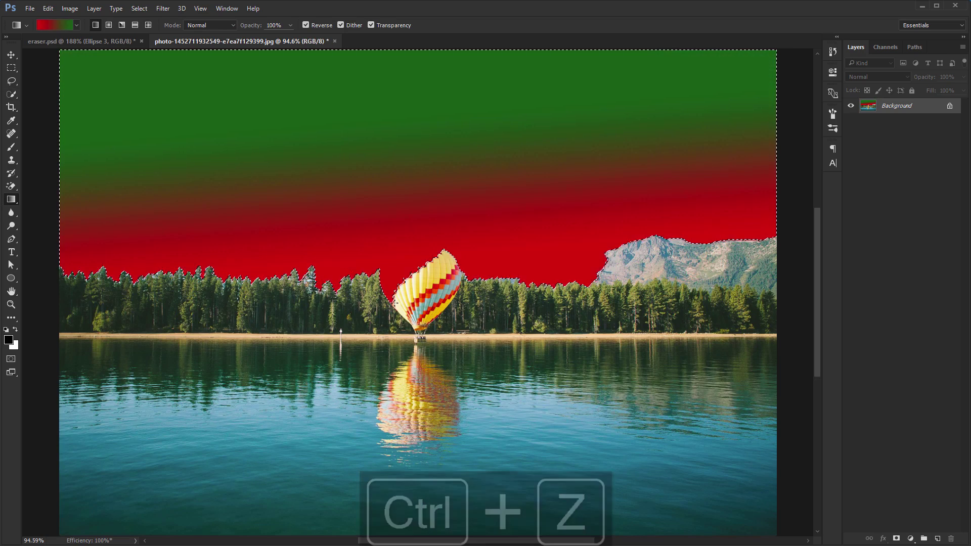
{"action": "key", "text": "ctrl+z"}
{"action": "key", "text": "ctrl+z"}
- Subtract the balloon and mountain areas from the sky selection and copy the selected sky onto a new layer
{"action": "key", "text": "w"}
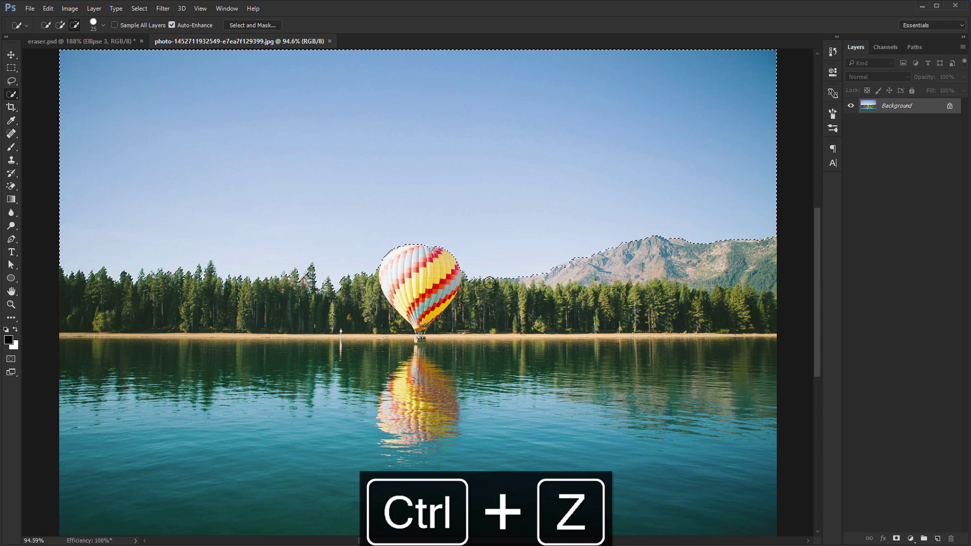
{"action": "key", "text": "g"}
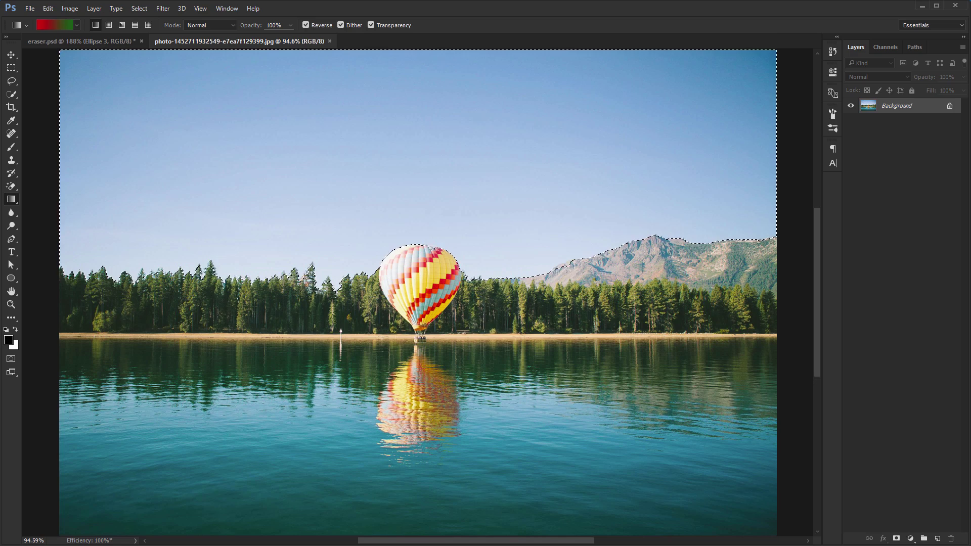
{"action": "key", "text": "ctrl+j"}
{"action": "key", "text": "v"}
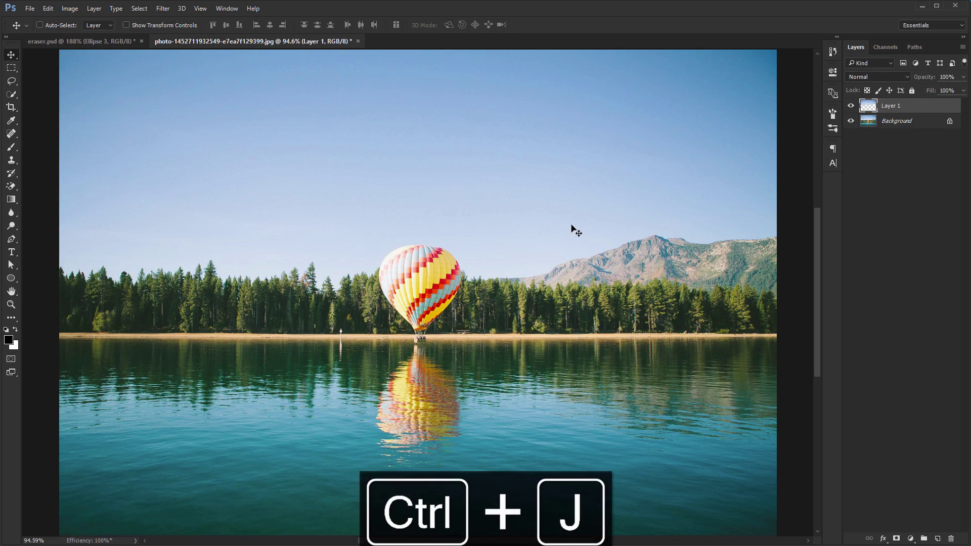
- Add a Gradient Overlay effect to the sky layer using the Red, Green preset
{"action": "left_click", "coordinate": [885, 537]}
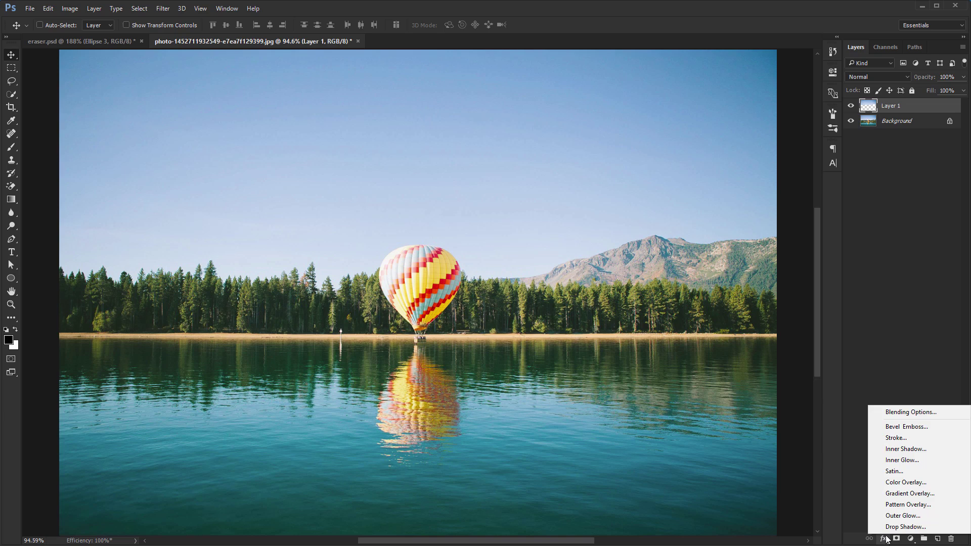
{"action": "left_click", "coordinate": [907, 494]}
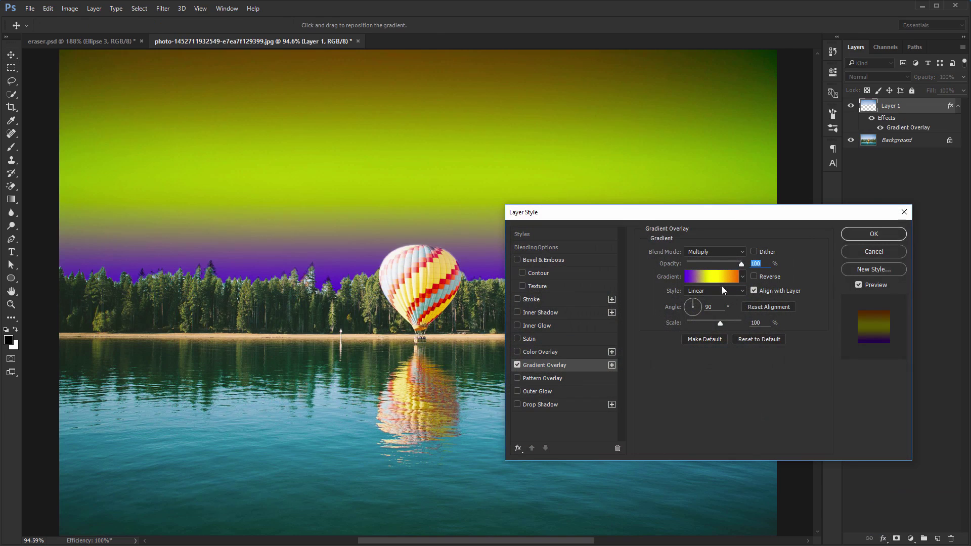
{"action": "left_click_drag", "start_coordinate": [734, 214], "coordinate": [772, 218]}
{"action": "left_click", "coordinate": [762, 280]}
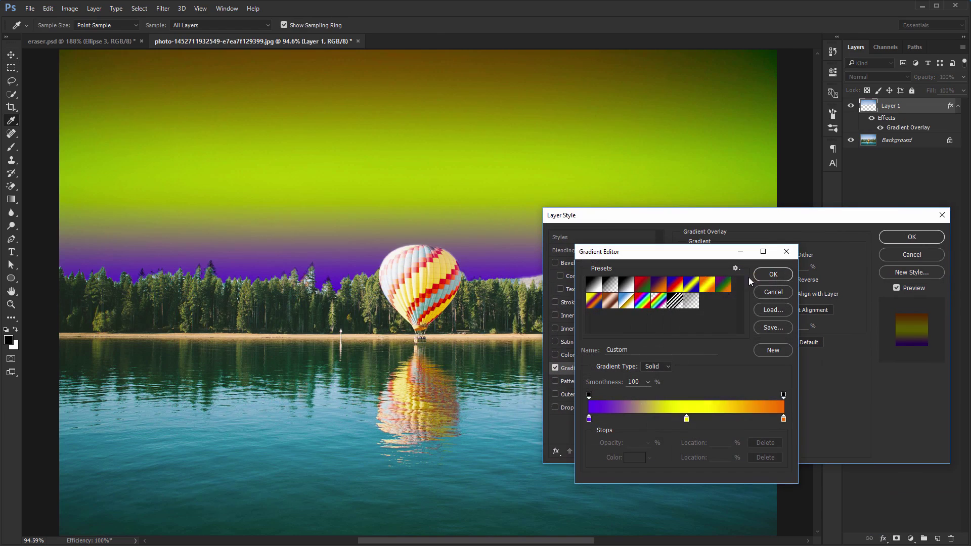
{"action": "left_click", "coordinate": [627, 285]}
{"action": "left_click", "coordinate": [645, 286]}
{"action": "left_click", "coordinate": [663, 287]}
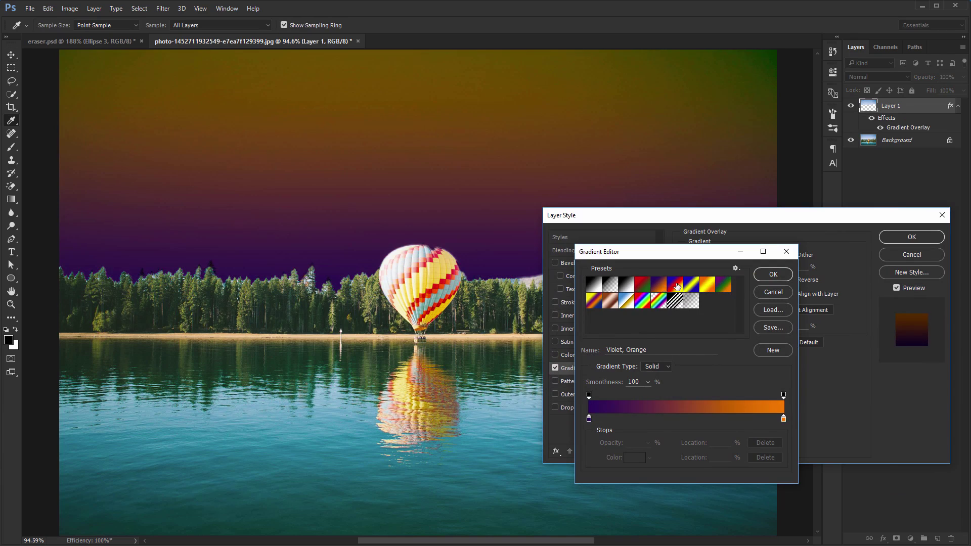
{"action": "left_click", "coordinate": [641, 286]}
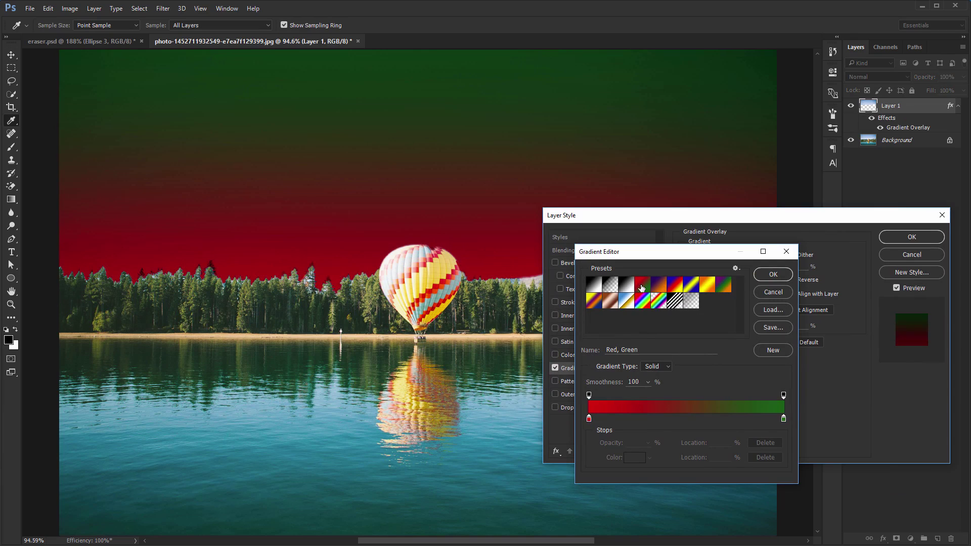
{"action": "left_click", "coordinate": [763, 275]}
{"action": "left_click", "coordinate": [911, 237]}
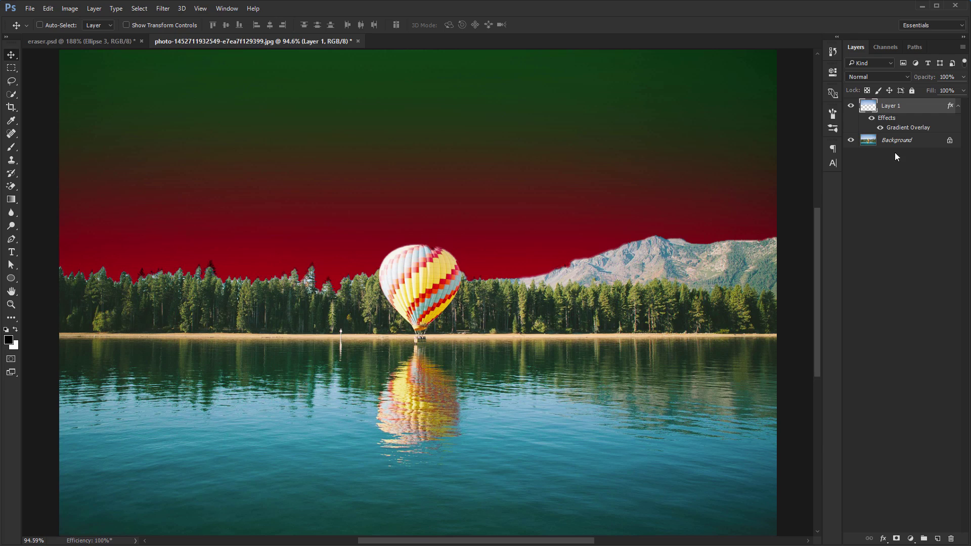
- Toggle the sky's Gradient Overlay off and on, and change its gradient to the Orange, Yellow, Orange preset
{"action": "left_click", "coordinate": [879, 128]}
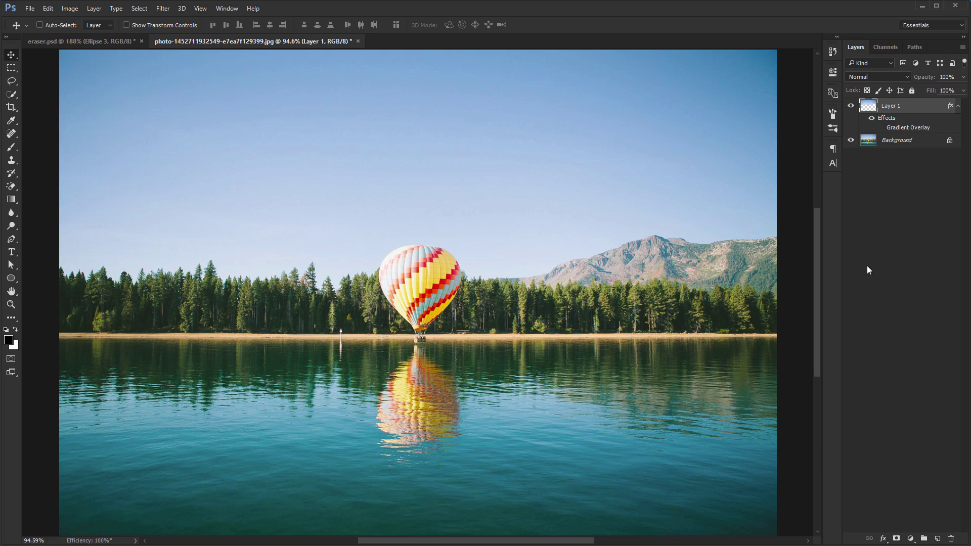
{"action": "left_click", "coordinate": [880, 128]}
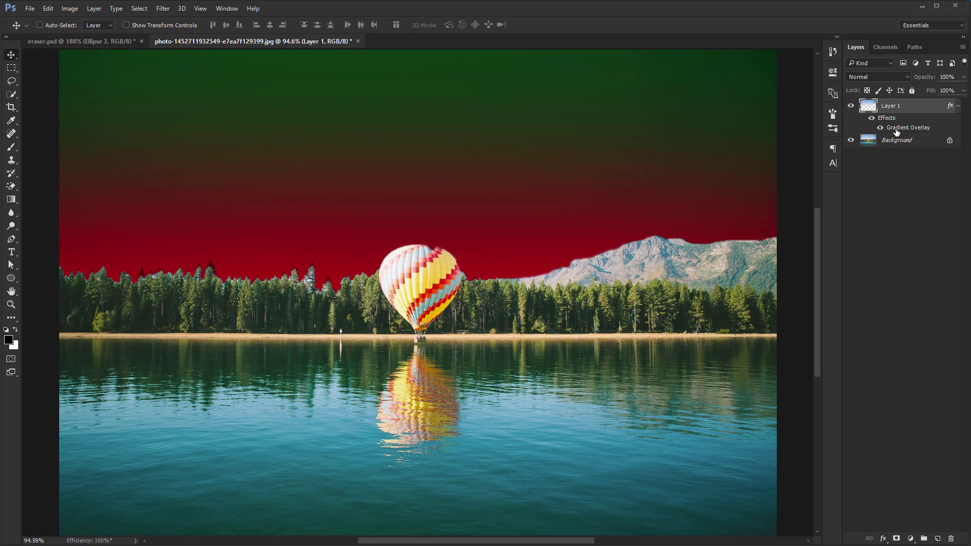
{"action": "double_click", "coordinate": [891, 131]}
{"action": "left_click", "coordinate": [753, 280]}
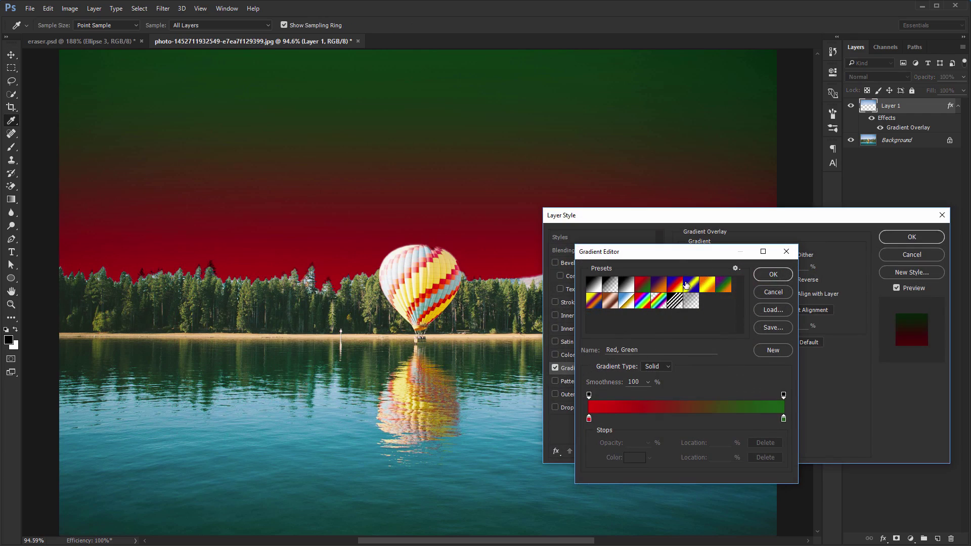
{"action": "left_click", "coordinate": [690, 285]}
{"action": "left_click", "coordinate": [714, 285]}
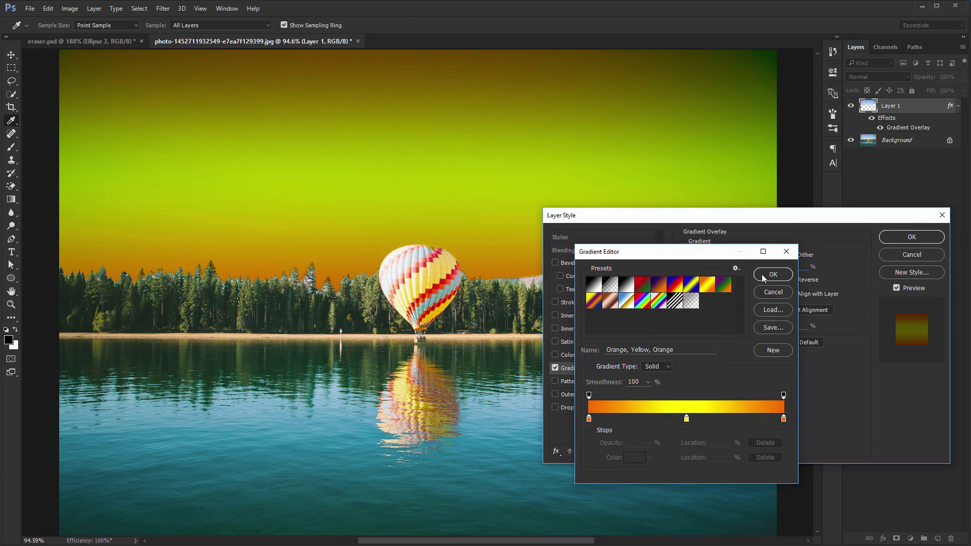
{"action": "left_click", "coordinate": [761, 274]}
- Cycle the gradient overlay through blend modes such as Darker Color and Linear Dodge (Add), and accept the layer style
{"action": "scroll", "coordinate": [762, 253], "scroll_direction": "down", "scroll_amount": 3}
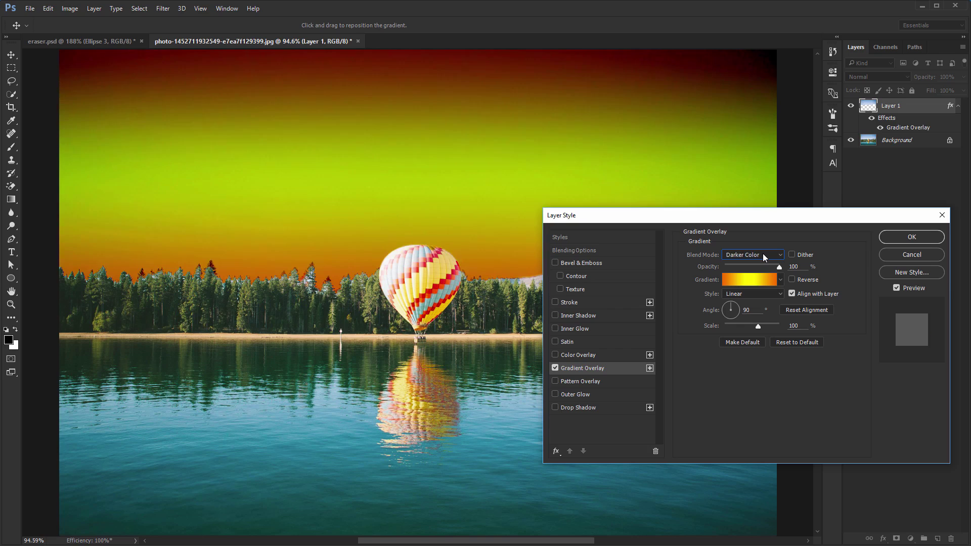
{"action": "scroll", "coordinate": [763, 253], "scroll_direction": "down", "scroll_amount": 4}
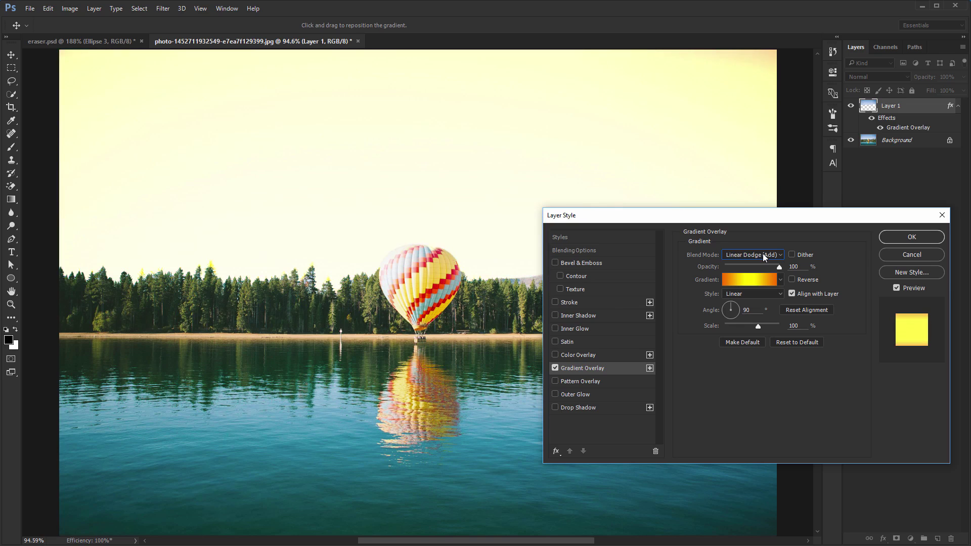
{"action": "scroll", "coordinate": [762, 253], "scroll_direction": "down", "scroll_amount": 1}
{"action": "left_click", "coordinate": [910, 237]}
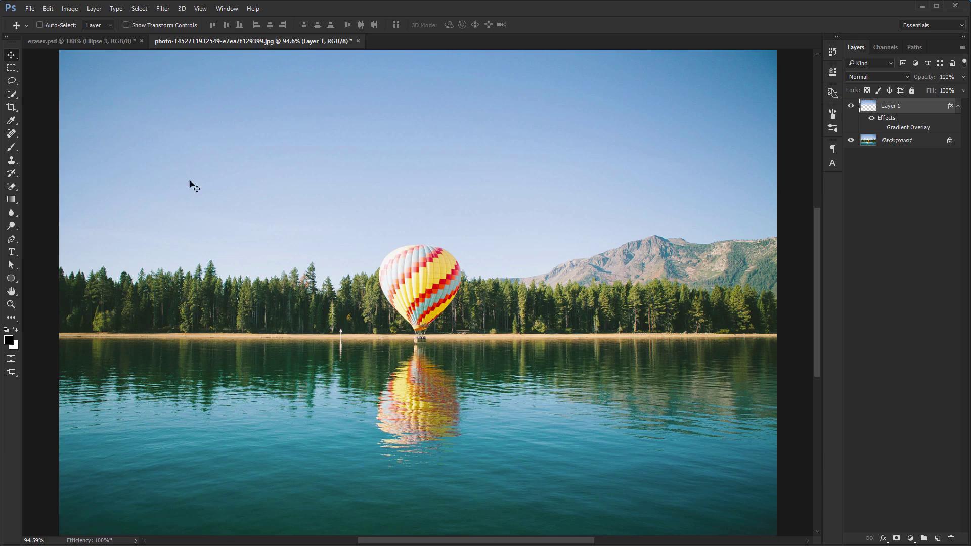
- Try filling the sky layer with black from several spots using the Paint Bucket at tolerance 96, undoing each fill
{"action": "left_click", "coordinate": [11, 200]}
{"action": "right_click", "coordinate": [16, 204]}
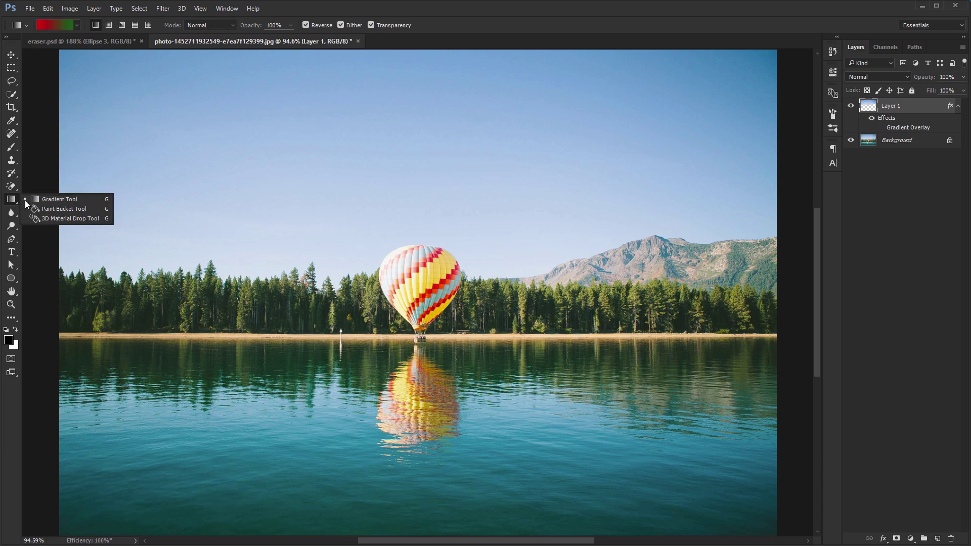
{"action": "left_click", "coordinate": [54, 207]}
{"action": "left_click", "coordinate": [419, 218]}
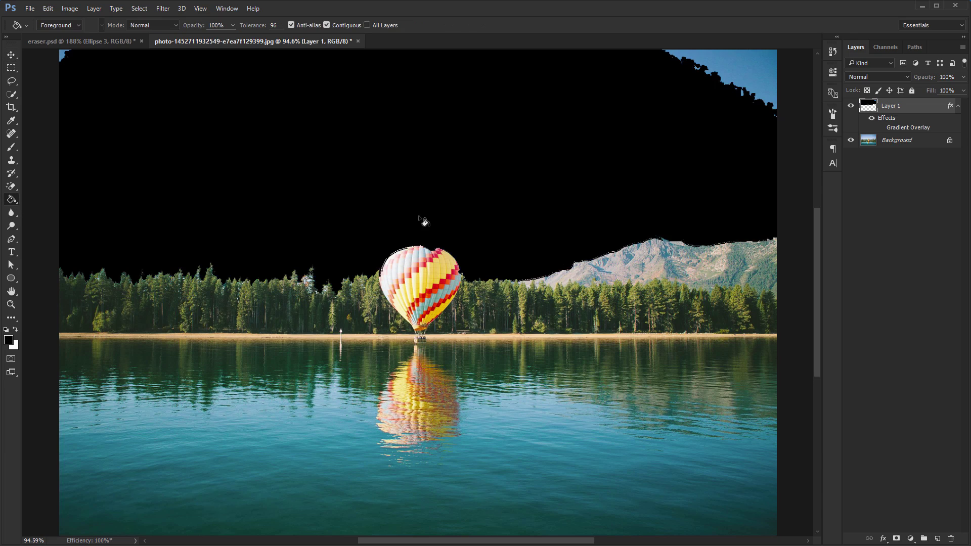
{"action": "key", "text": "ctrl+z"}
{"action": "left_click", "coordinate": [737, 101]}
{"action": "key", "text": "ctrl+z"}
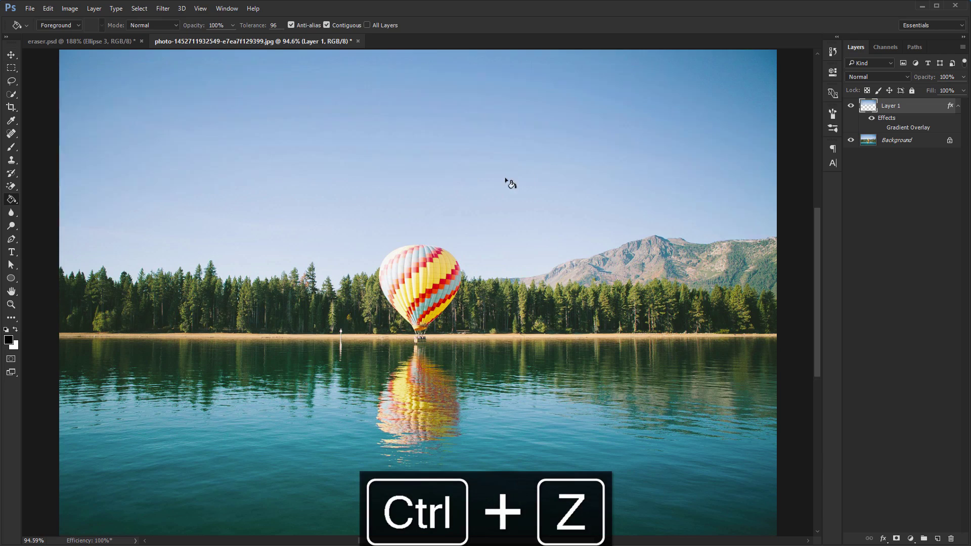
{"action": "left_click", "coordinate": [452, 200]}
{"action": "key", "text": "ctrl+z"}
- Raise the Paint Bucket tolerance to 123 and try filling the sky again, then undo the fill
{"action": "left_click_drag", "start_coordinate": [253, 28], "coordinate": [265, 29]}
{"action": "left_click", "coordinate": [329, 188]}
{"action": "key", "text": "ctrl+z"}
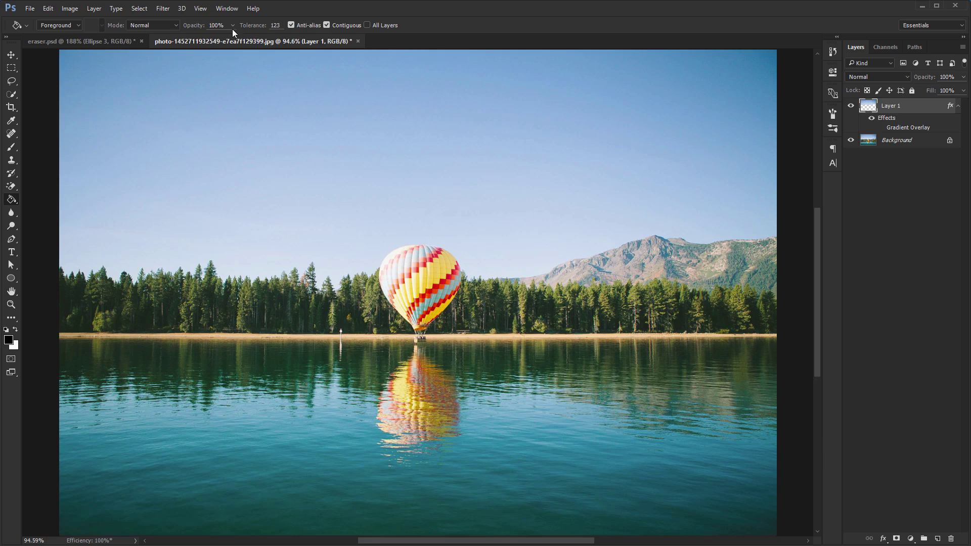
- Add a Color Overlay effect to the sky layer with the green colour 11c063
{"action": "left_click", "coordinate": [883, 539]}
{"action": "left_click", "coordinate": [908, 491]}
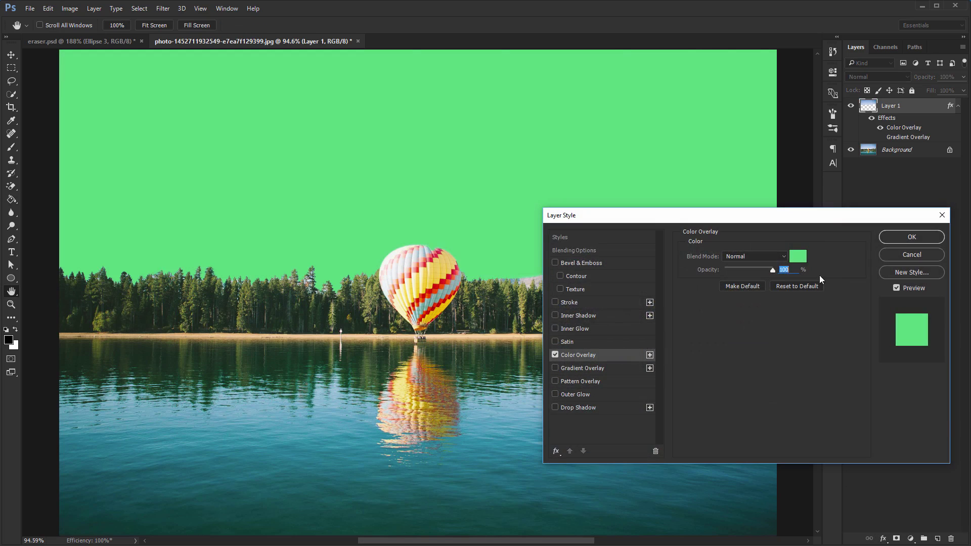
{"action": "left_click", "coordinate": [798, 256]}
{"action": "left_click", "coordinate": [689, 243]}
{"action": "left_click", "coordinate": [788, 206]}
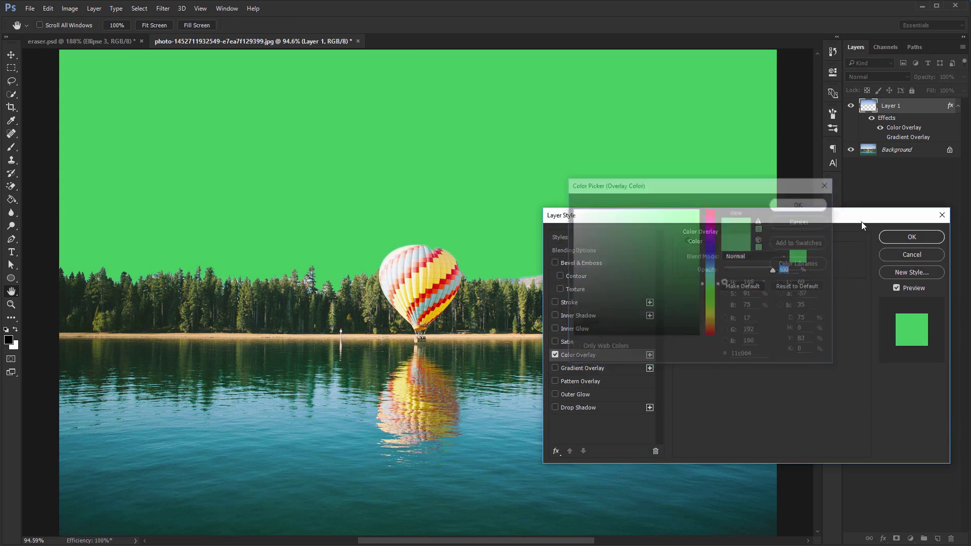
{"action": "left_click", "coordinate": [902, 237]}
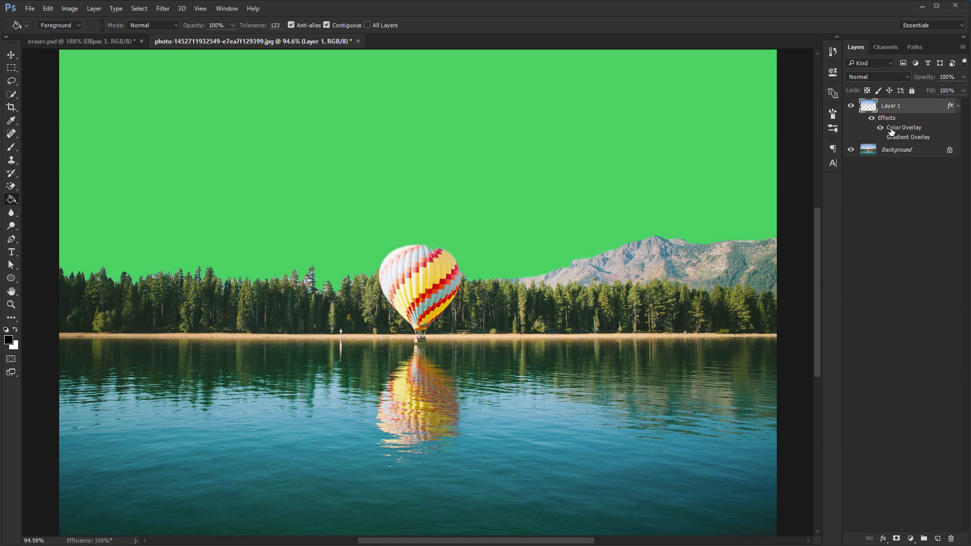
- Change the sky layer's Color Overlay to a deep blue-violet by shifting the hue
{"action": "double_click", "coordinate": [891, 129]}
{"action": "left_click", "coordinate": [799, 256]}
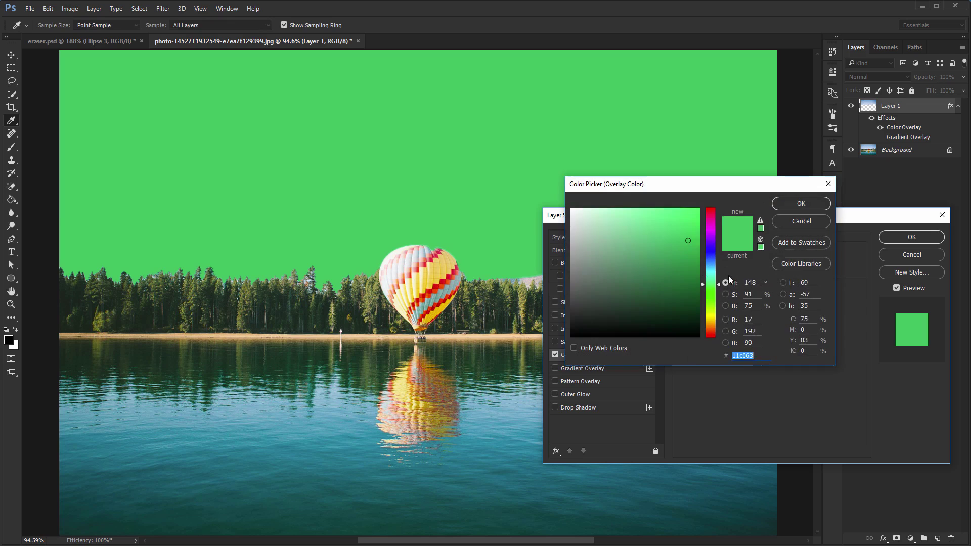
{"action": "left_click_drag", "start_coordinate": [711, 275], "coordinate": [711, 247]}
{"action": "left_click", "coordinate": [801, 203]}
{"action": "left_click", "coordinate": [911, 237]}
- Enter Quick Mask mode and select the entire canvas
{"action": "key", "text": "g"}
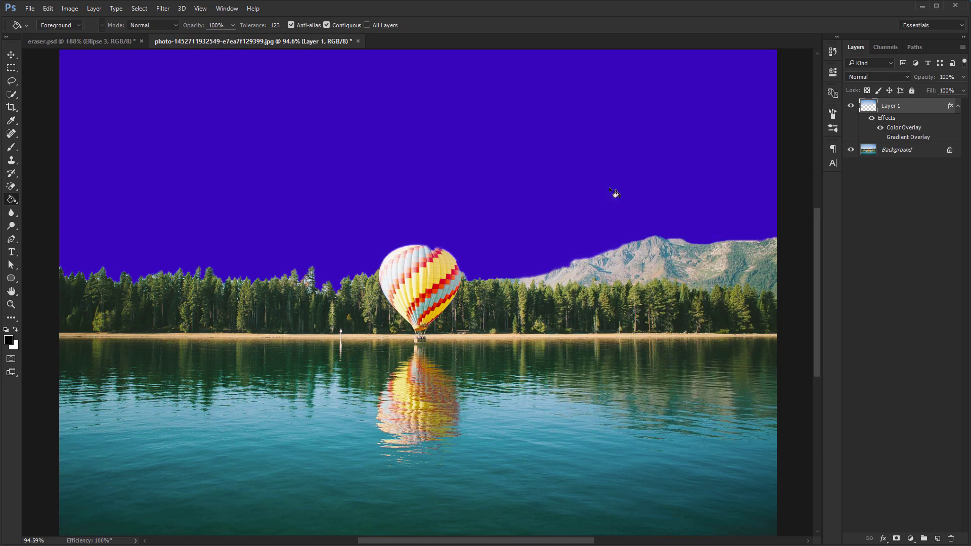
{"action": "key", "text": "q"}
{"action": "key", "text": "w"}
{"action": "key", "text": "ctrl+a"}
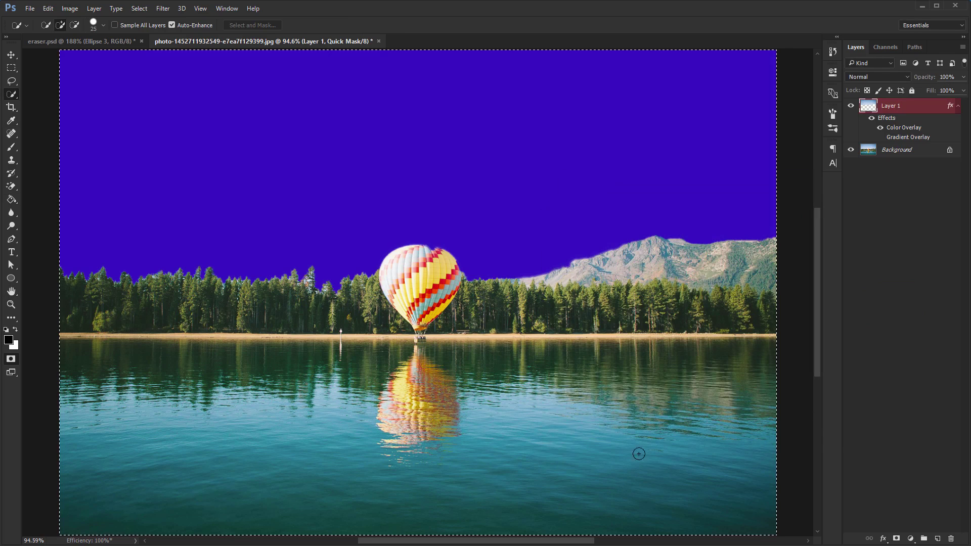
- Try selecting the sky above the trees and mountain with the Quick Selection tool, and clear the selection
{"action": "mouse_move", "coordinate": [639, 453]}
{"action": "left_mouse_down"}
{"action": "mouse_move", "coordinate": [495, 412]}
{"action": "mouse_move", "coordinate": [425, 379]}
{"action": "mouse_move", "coordinate": [547, 330]}
{"action": "left_mouse_up"}
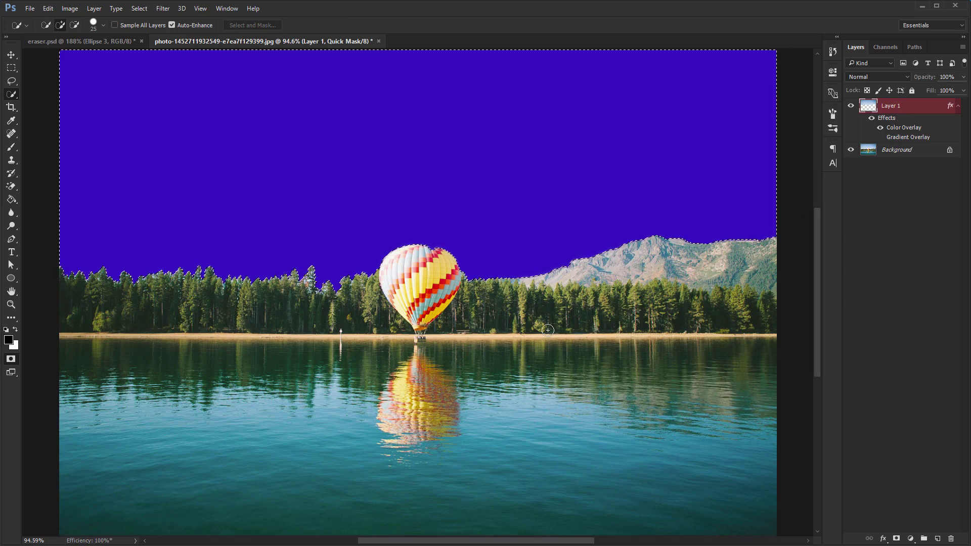
{"action": "key", "text": "ctrl+d"}
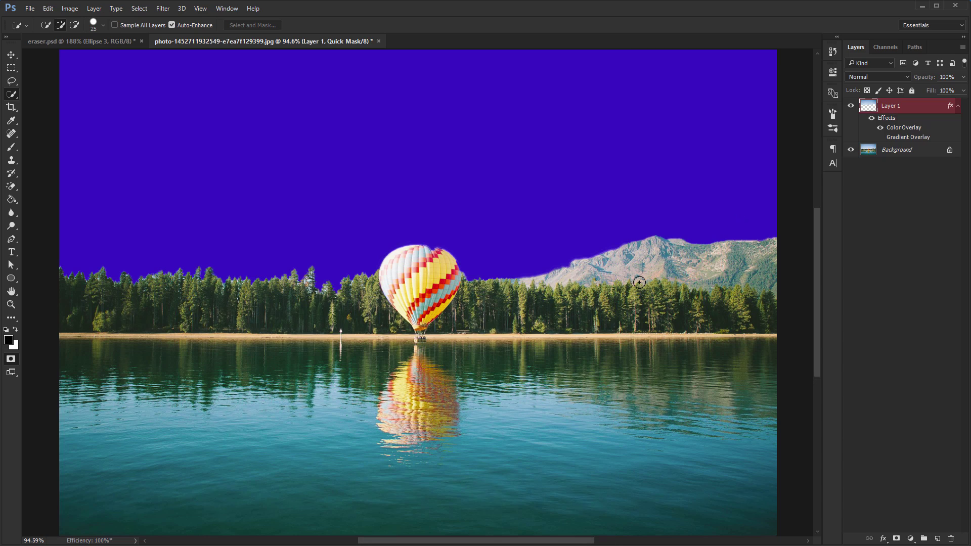
{"action": "mouse_move", "coordinate": [646, 200]}
{"action": "left_mouse_down"}
{"action": "mouse_move", "coordinate": [512, 159]}
{"action": "mouse_move", "coordinate": [336, 168]}
{"action": "mouse_move", "coordinate": [292, 182]}
{"action": "left_mouse_up"}
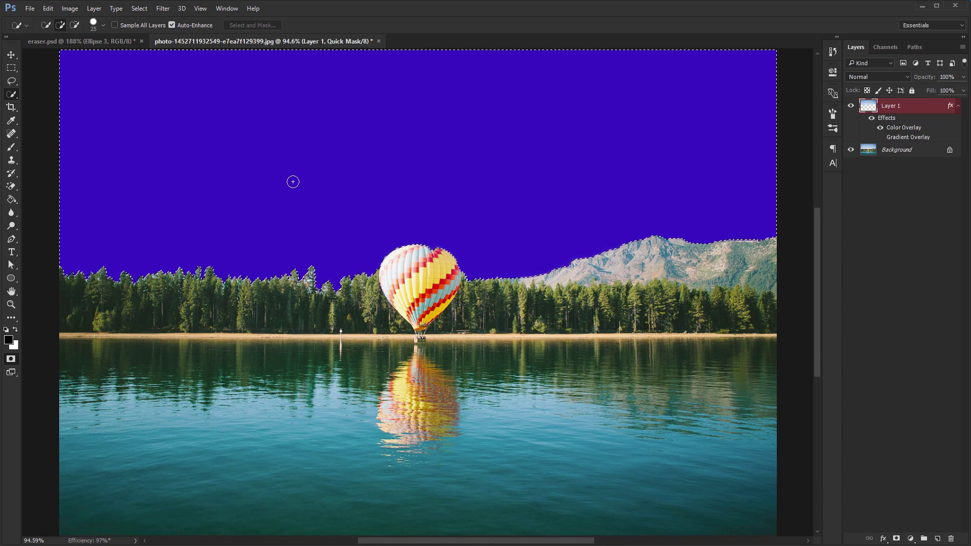
{"action": "key", "text": "ctrl+d"}
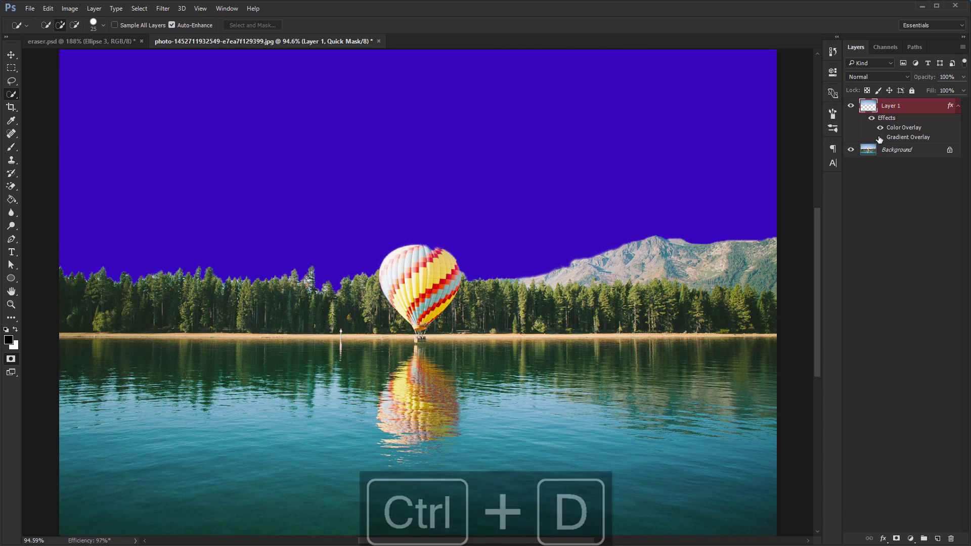
- Hide the sky layer's Color Overlay effect and switch to the Move tool
{"action": "left_click", "coordinate": [880, 128]}
{"action": "left_click", "coordinate": [879, 129]}
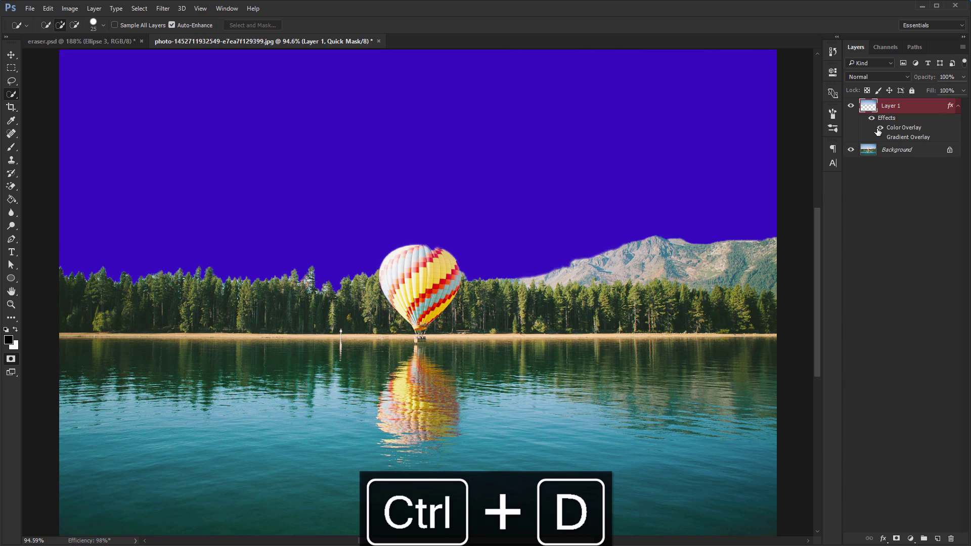
{"action": "left_click", "coordinate": [878, 130]}
{"action": "key", "text": "v"}
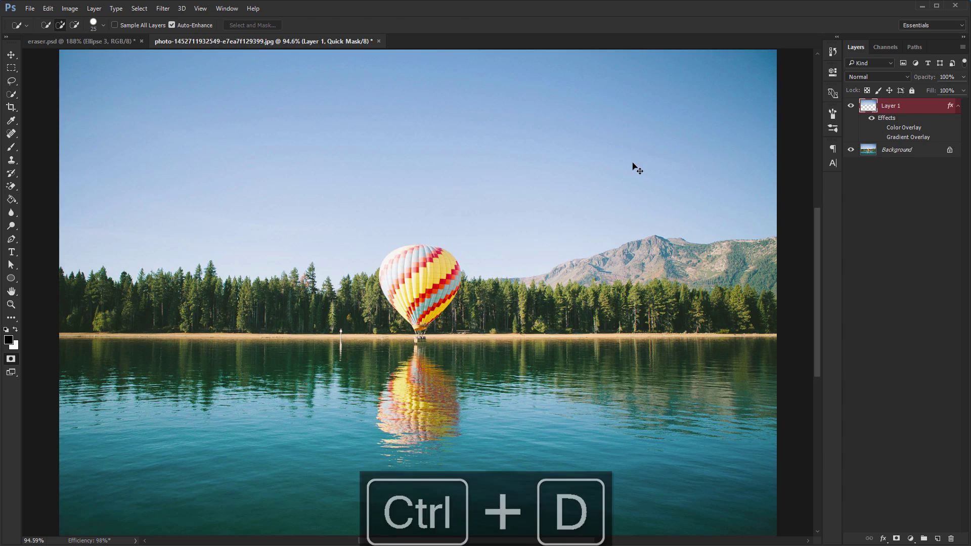